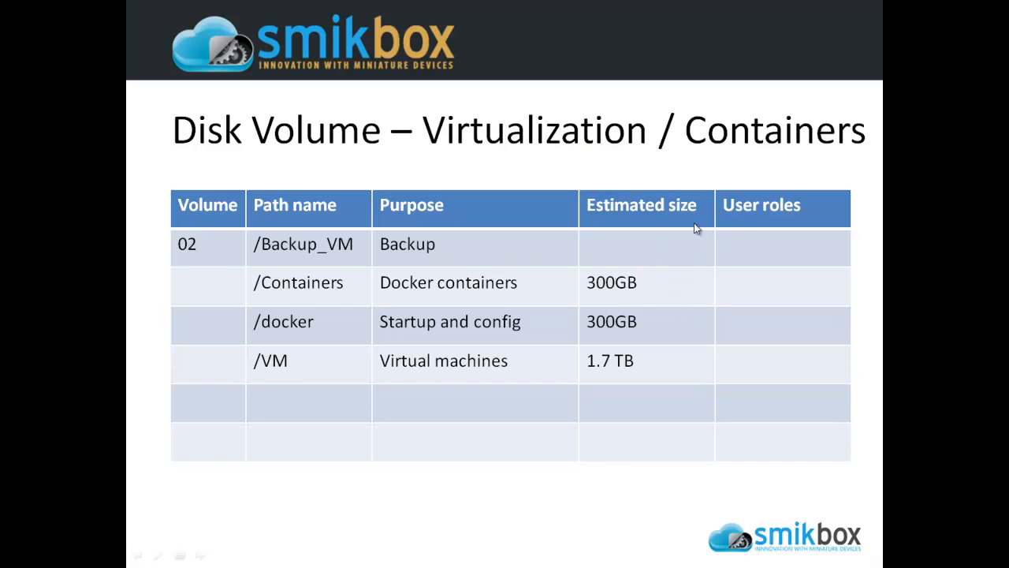
- Return to the Disk Volumes - Systems slide before leaving the slide show for QNAP QTS
click(694, 209)
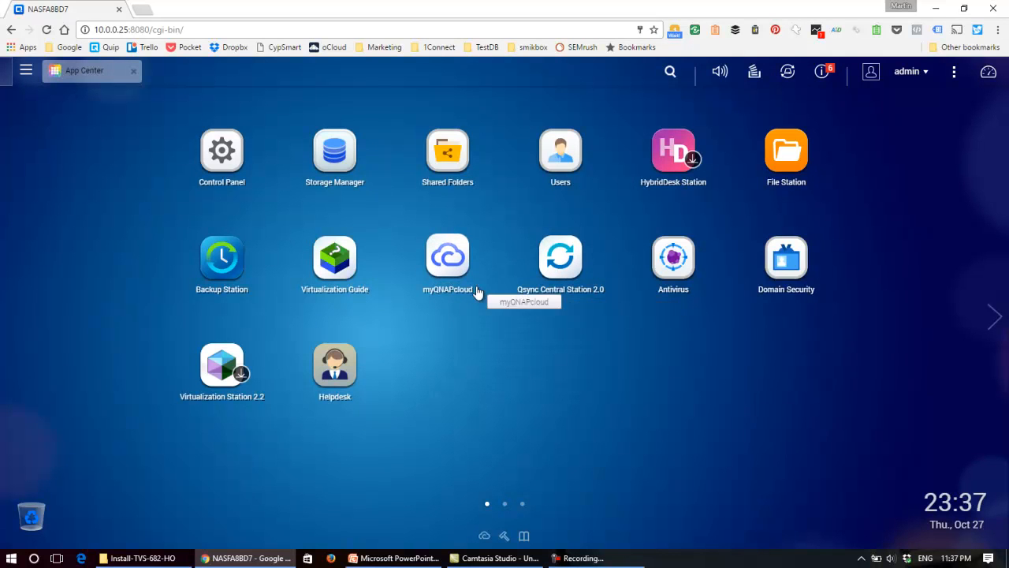
- Show the Storage Space page in Storage Manager, ready to add a new storage pool
click(335, 156)
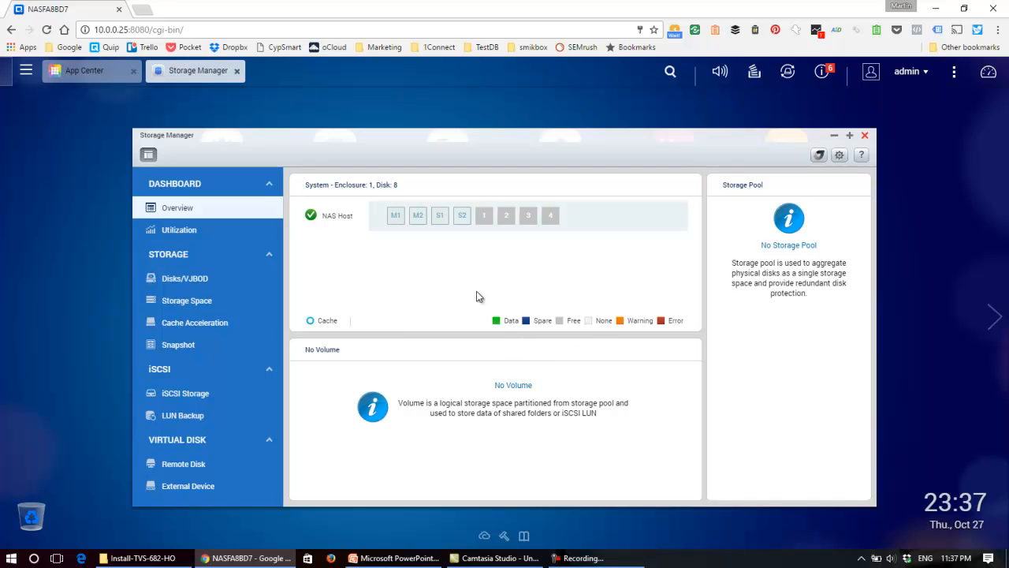
click(189, 304)
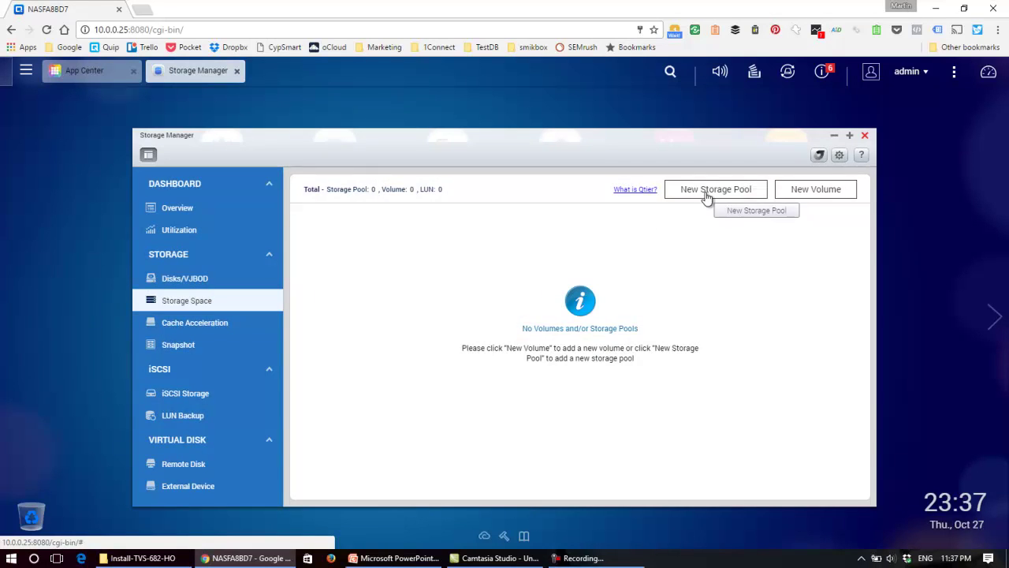
click(716, 189)
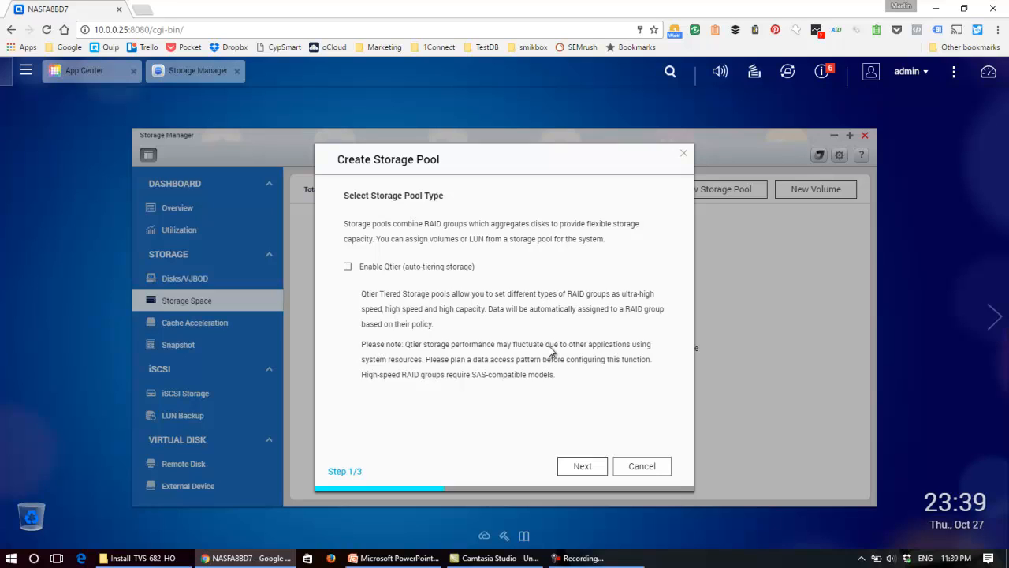
- Toggle Enable Qtier on then off, and continue to Step 2/3 Select Disk(s)
click(347, 266)
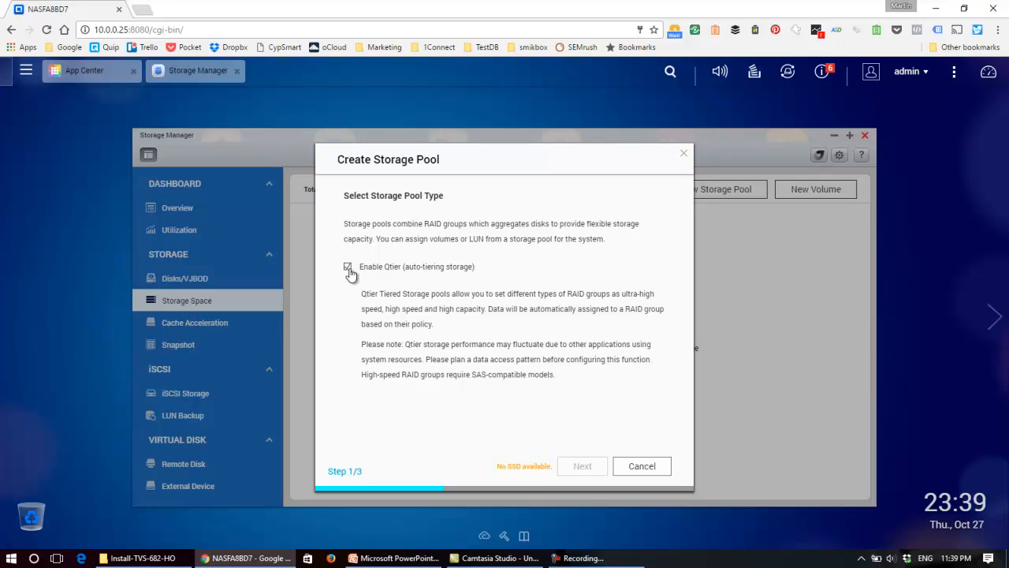
click(348, 268)
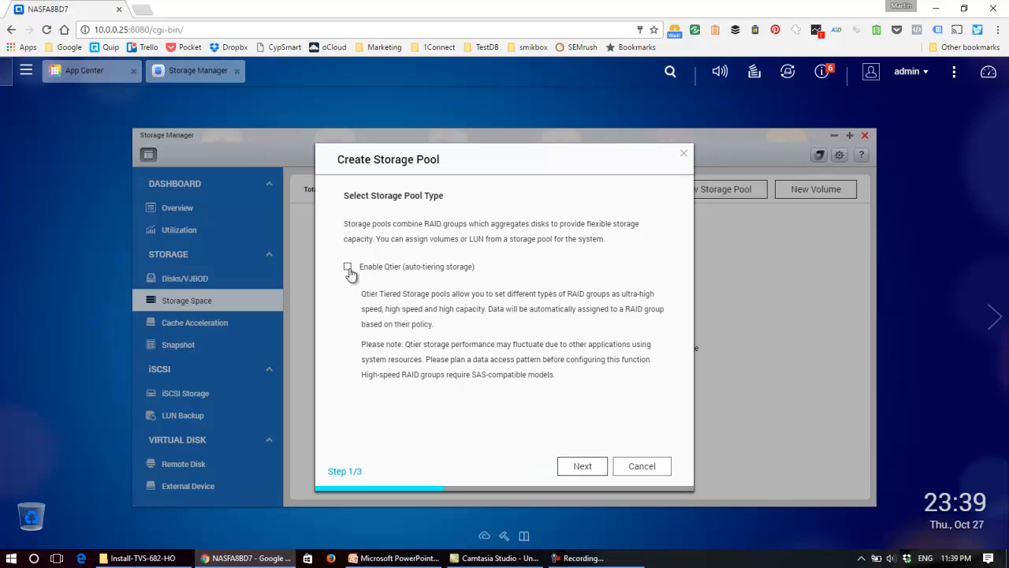
click(582, 466)
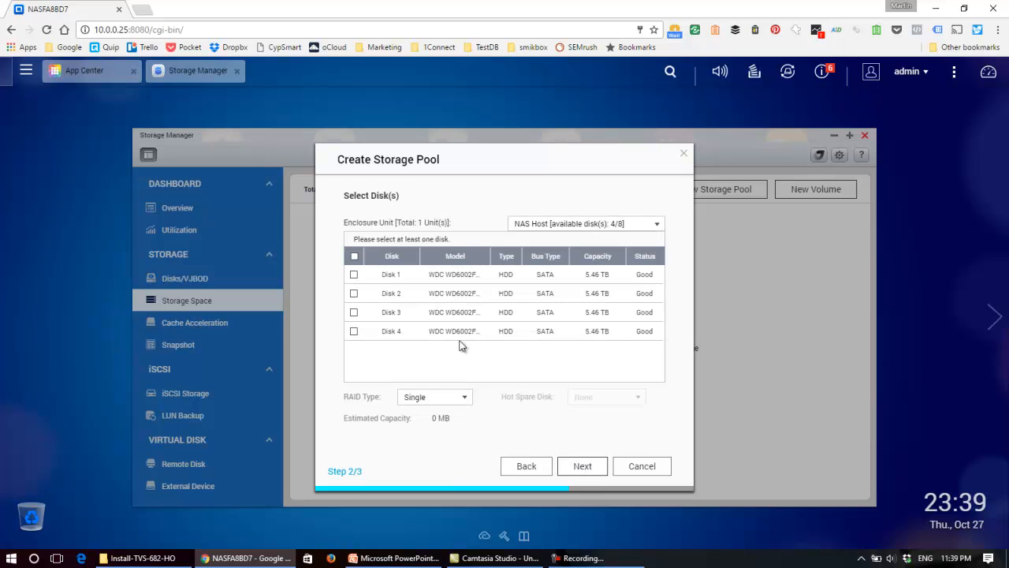
- Select all four 5.46 TB disks and compare RAID 10 against RAID 5 in the RAID Type list
click(354, 256)
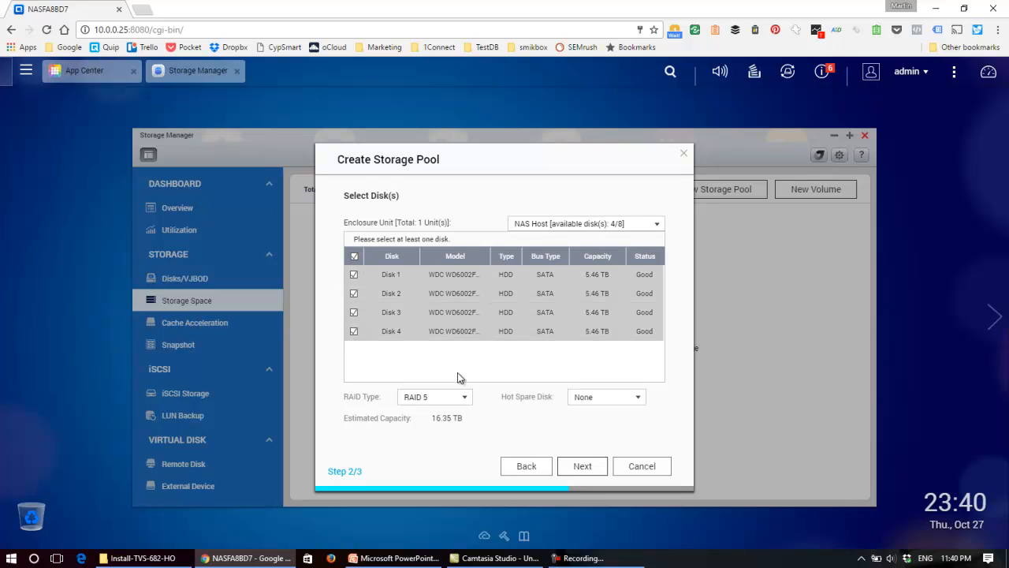
click(464, 397)
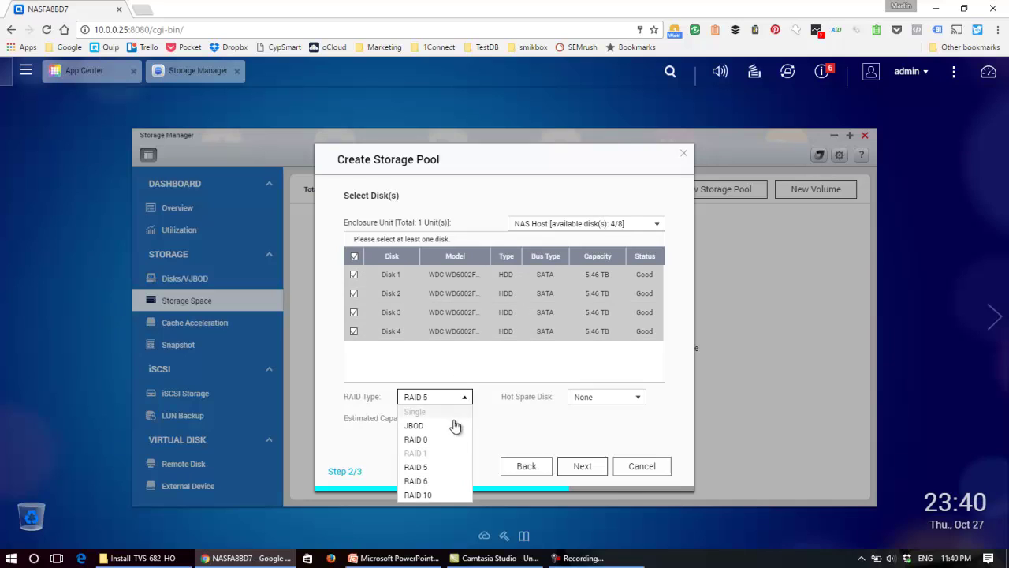
click(438, 496)
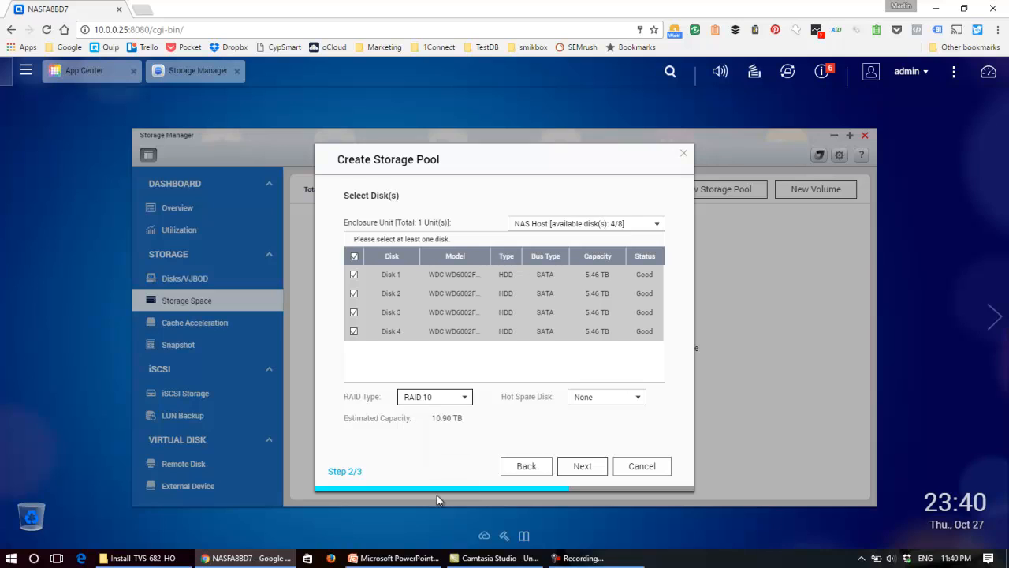
click(439, 396)
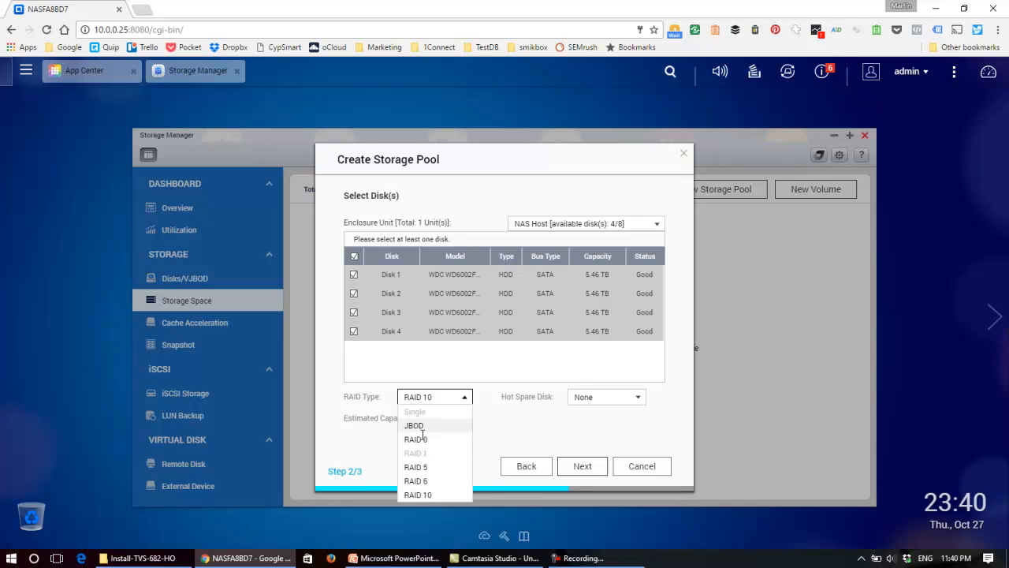
click(418, 467)
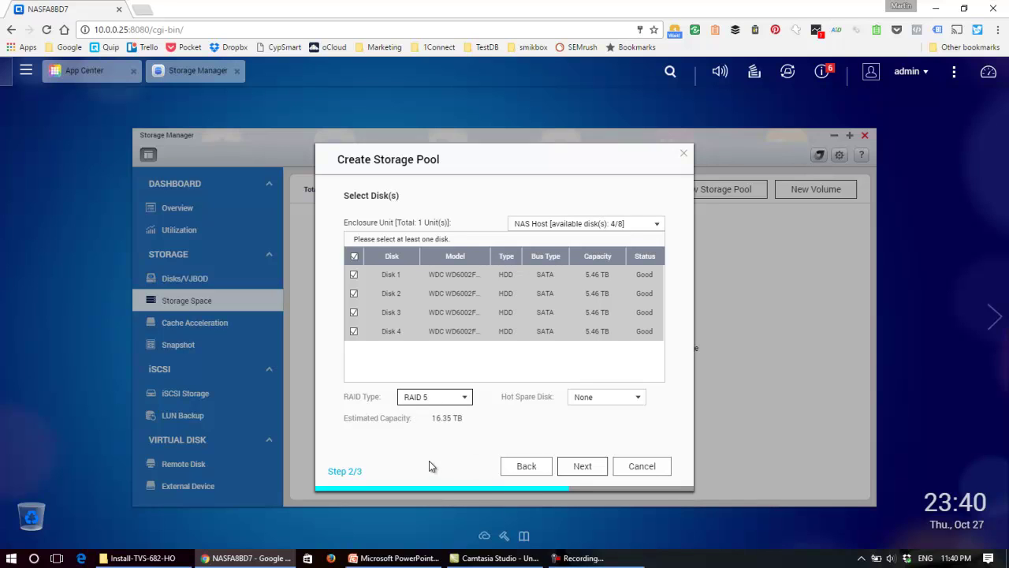
click(435, 400)
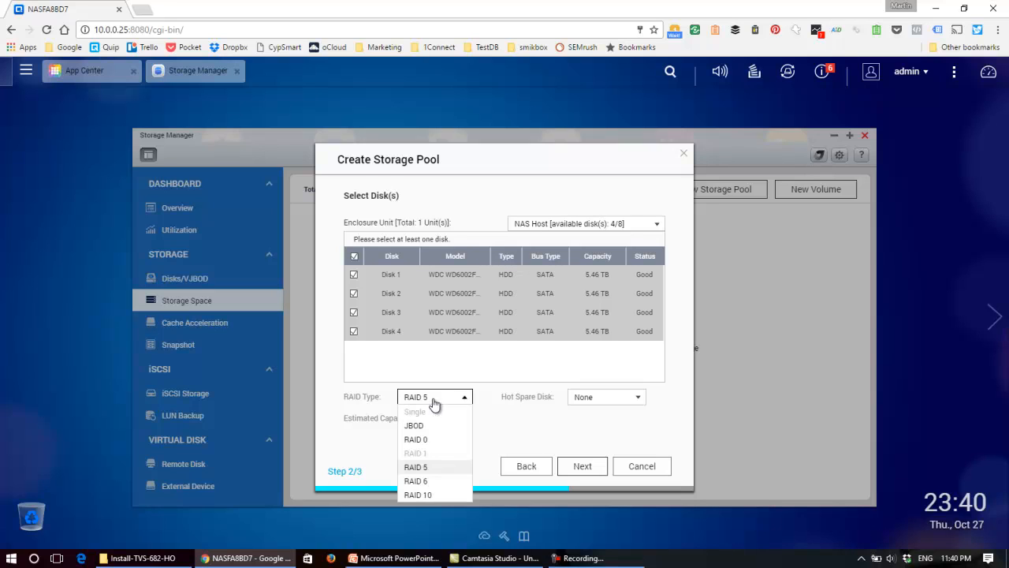
- Set the four-disk pool to RAID 10, estimated at 10.90 TB
click(430, 495)
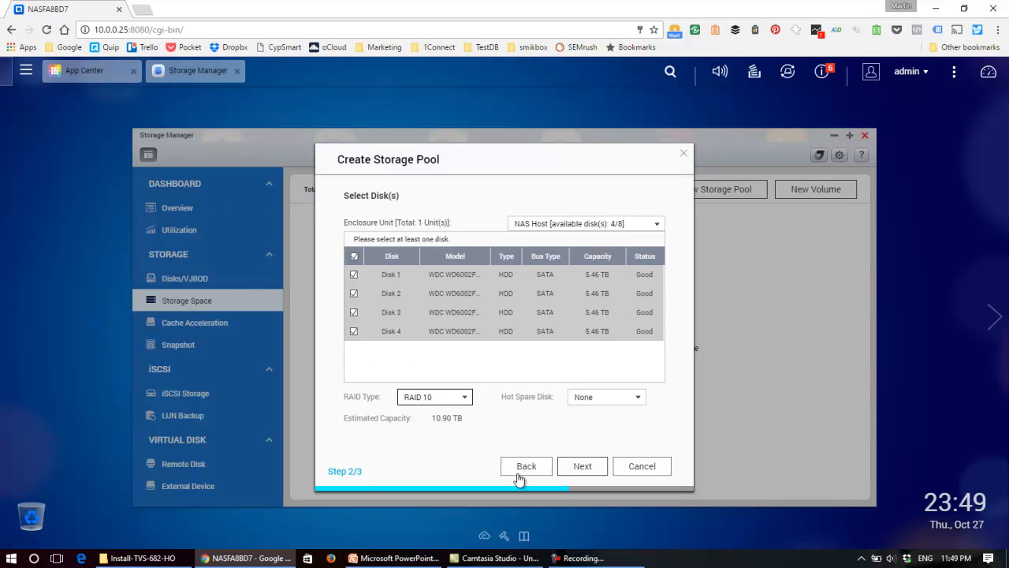
click(644, 401)
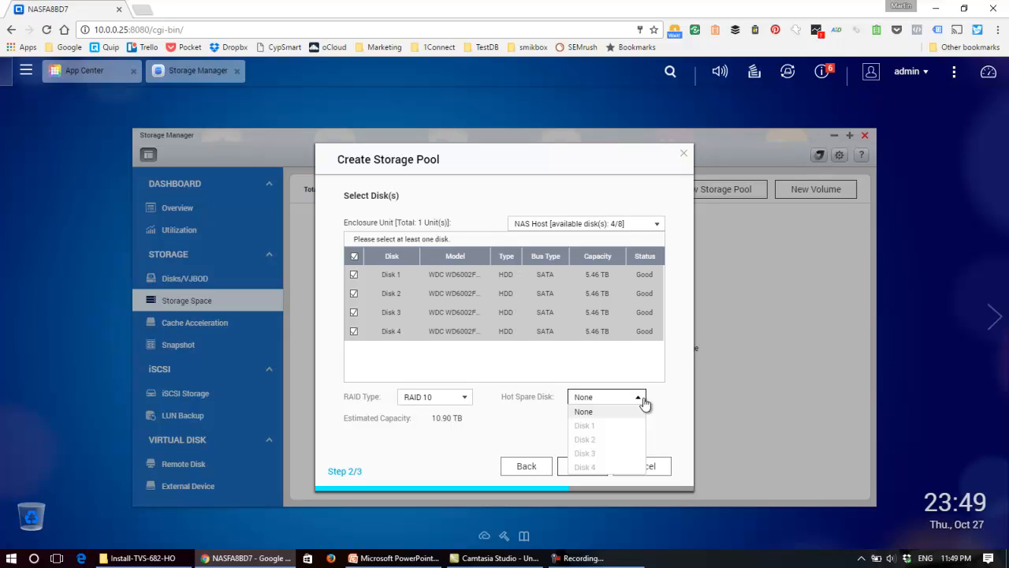
click(671, 398)
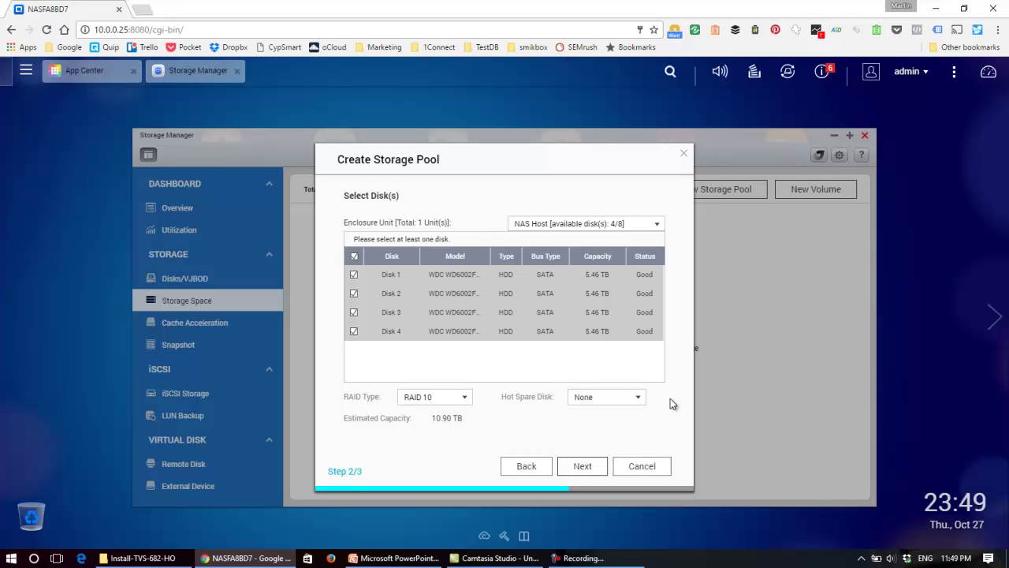
- Advance to Step 3/3 Snapshot Protection Settings with 20% reserved for snapshots
click(584, 466)
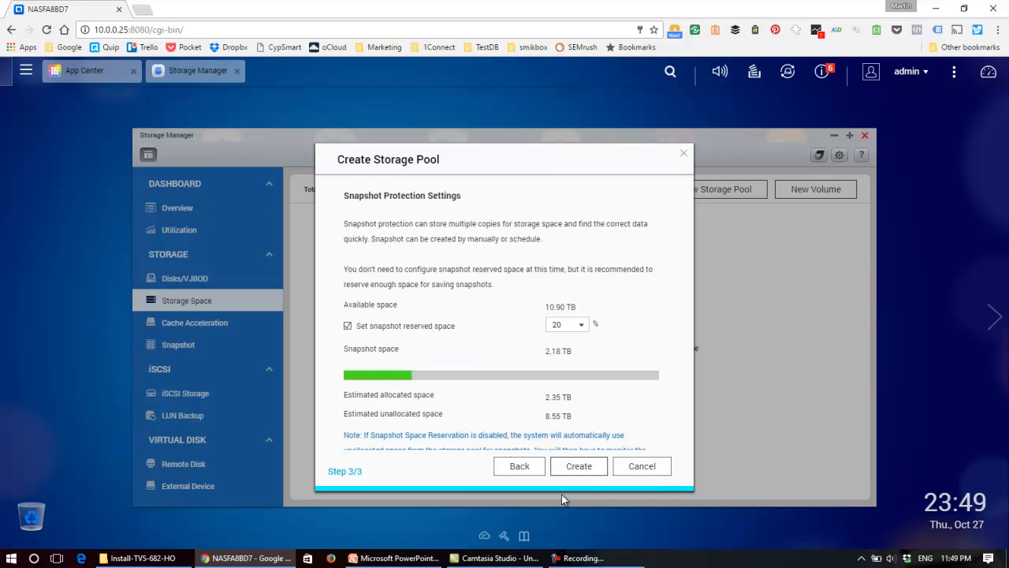
scroll(561, 494, down, 1)
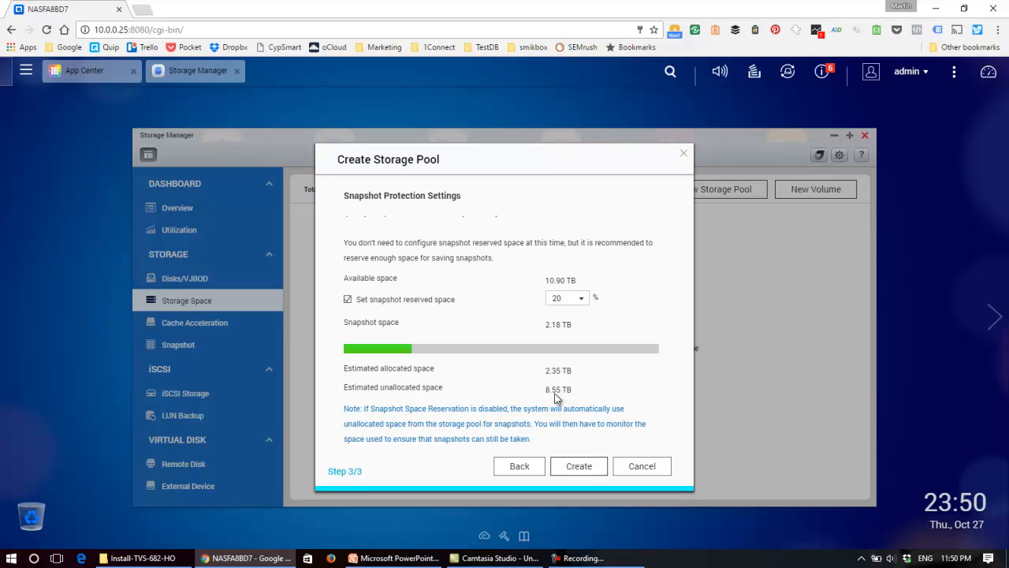
- Create Storage Pool 1 and confirm the data-erase warning on the four disks
click(579, 466)
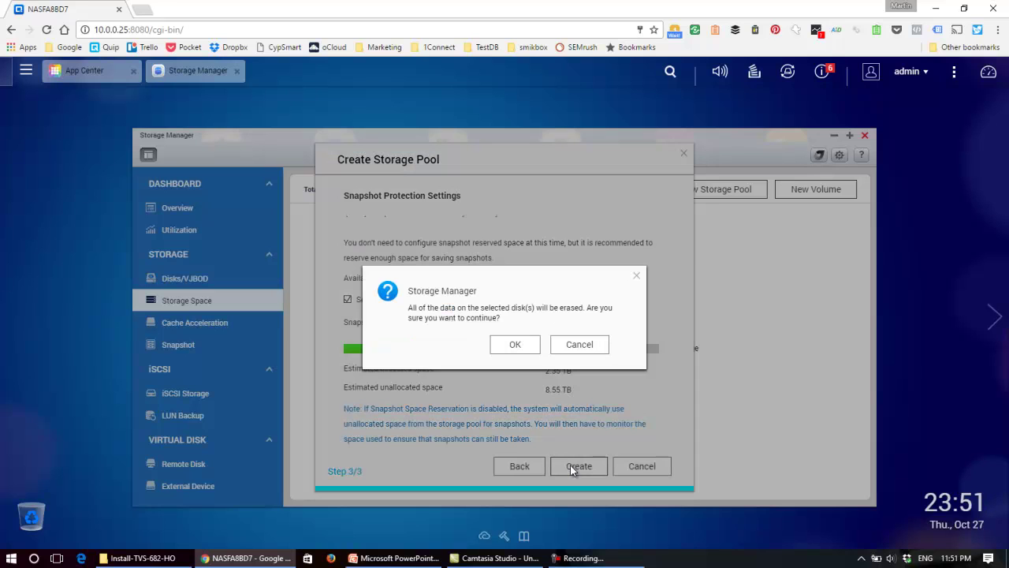
click(518, 348)
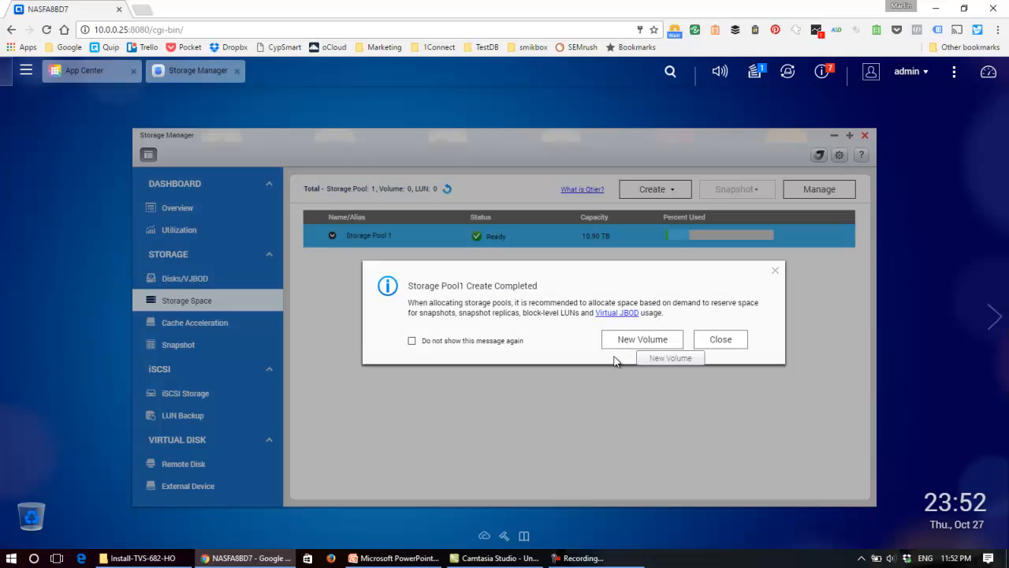
- Start a new volume on Storage Pool 1 as a Thin Multiple Volume
click(628, 341)
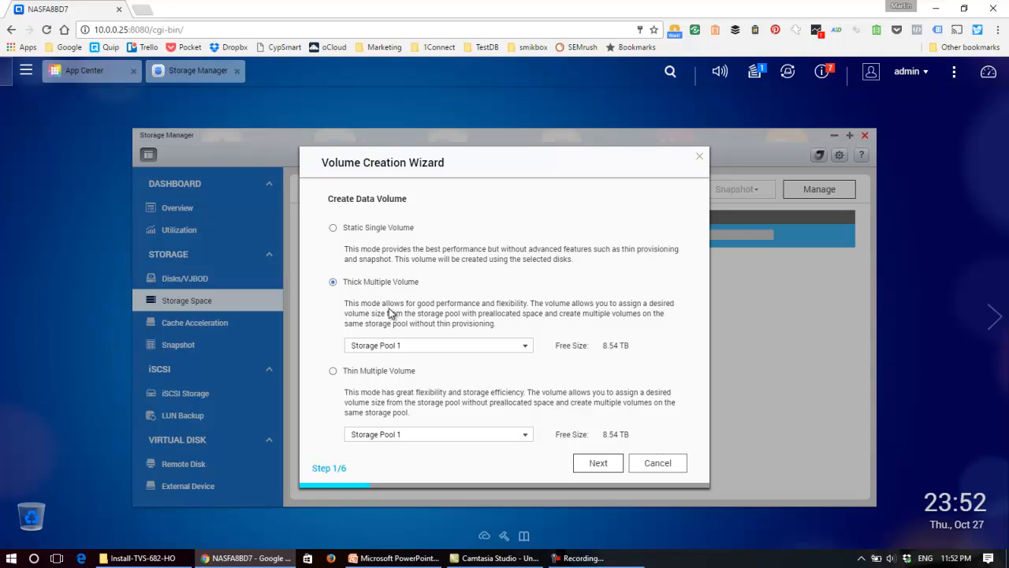
click(359, 372)
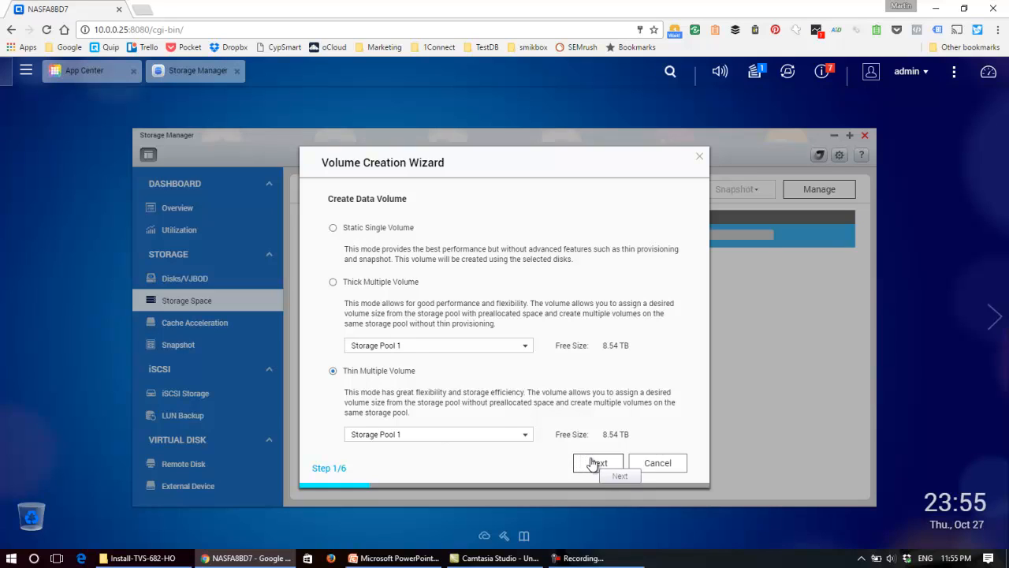
click(593, 464)
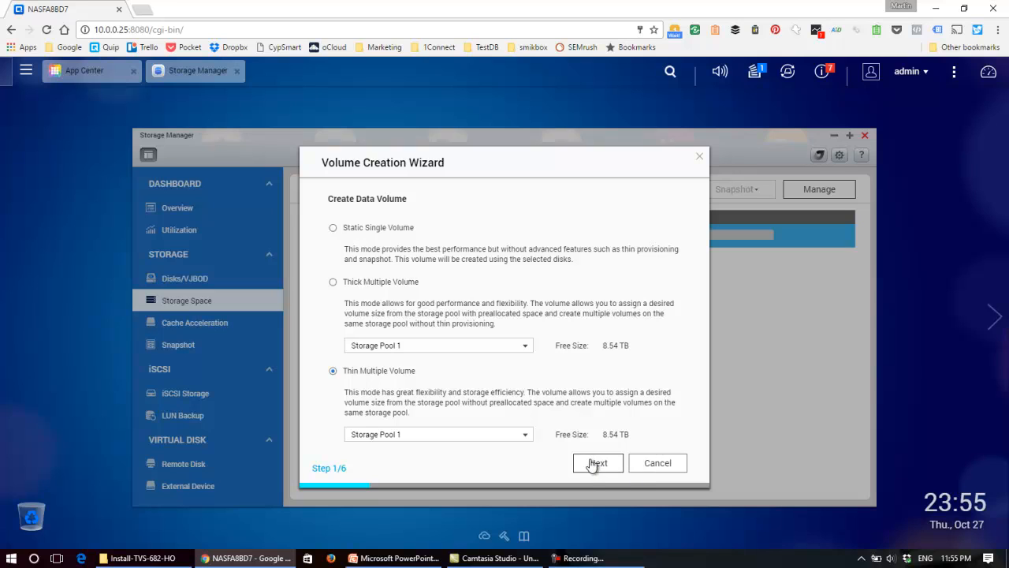
- Rename alias DataVol1 to Vol1-Systems, set capacity to 3 TB, then check sizes in PowerPoint
click(597, 466)
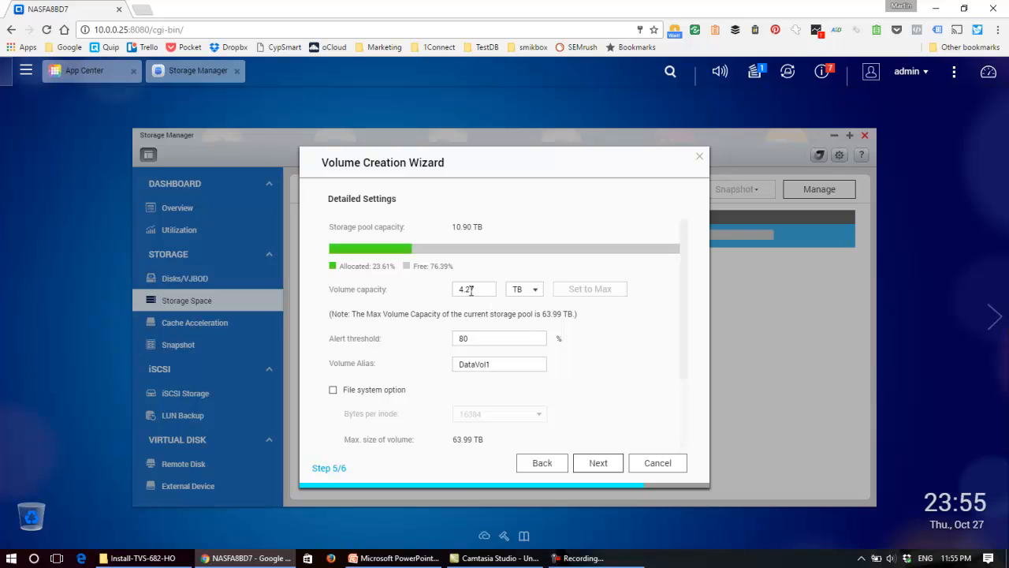
click(490, 363)
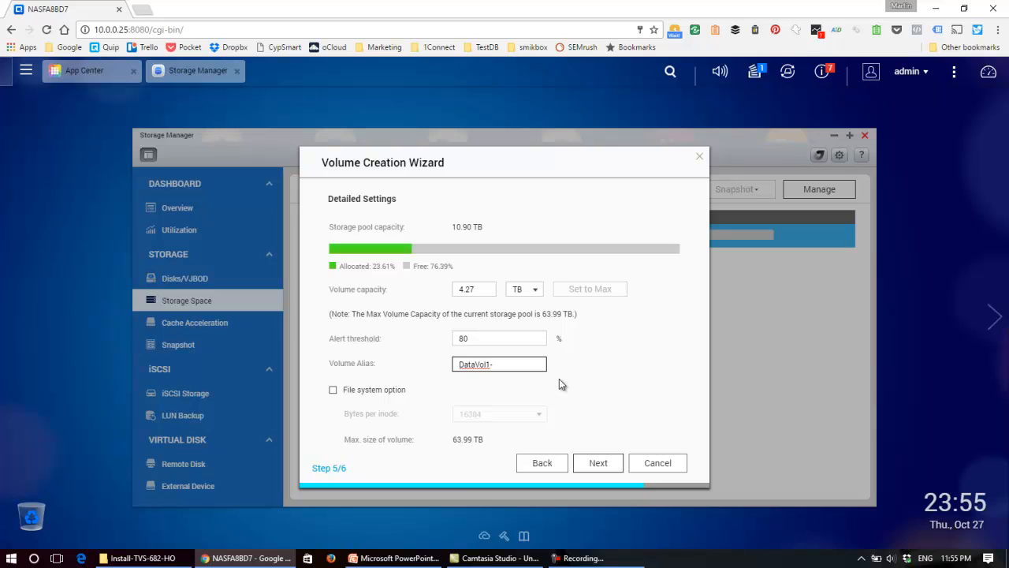
text(Syste)
text(ms)
key(Home)
key(Delete)
key(Delete)
key(Delete)
key(Delete)
double_click(473, 288)
text(3)
key(Tab)
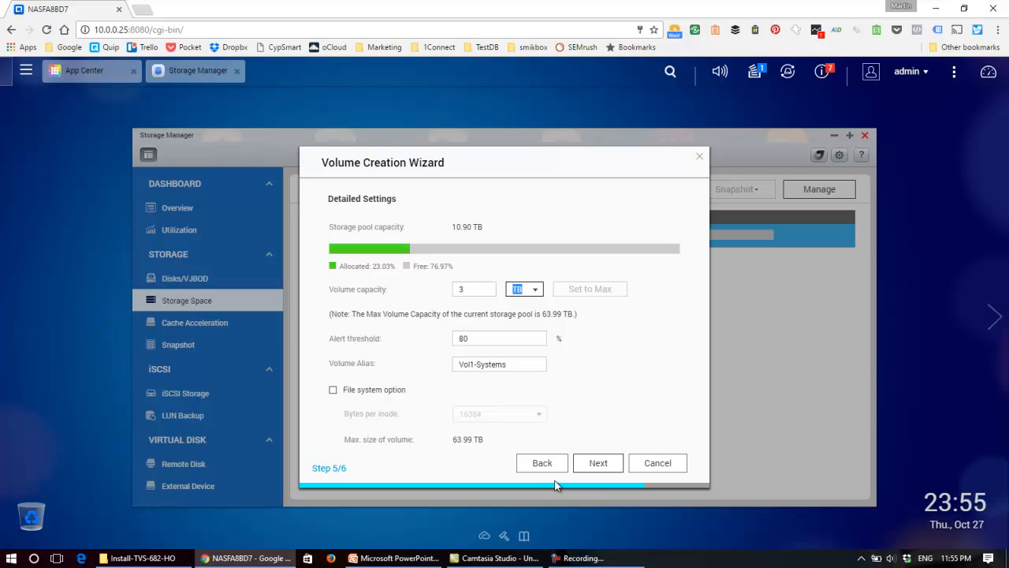
click(395, 558)
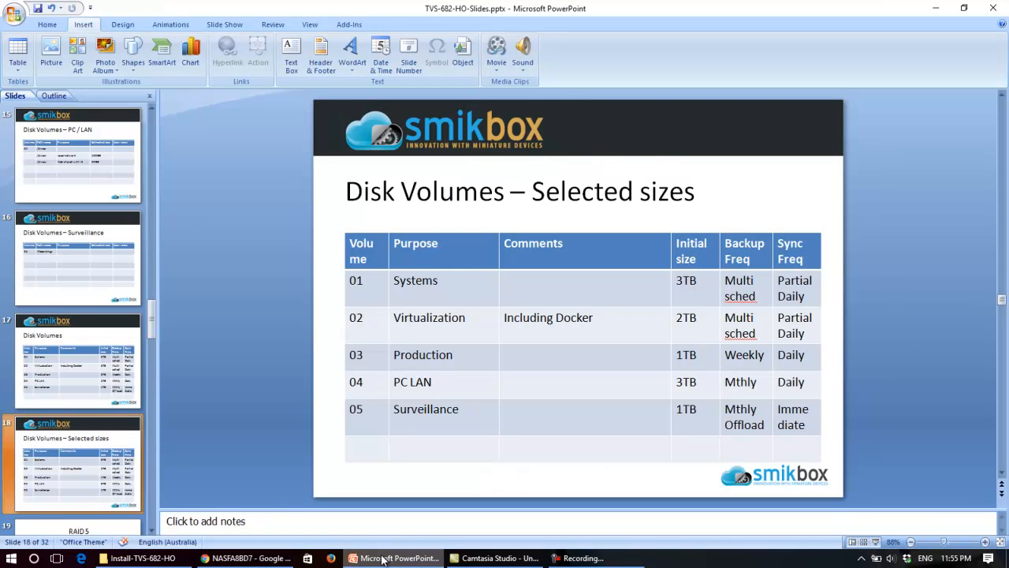
mouse_move(494, 558)
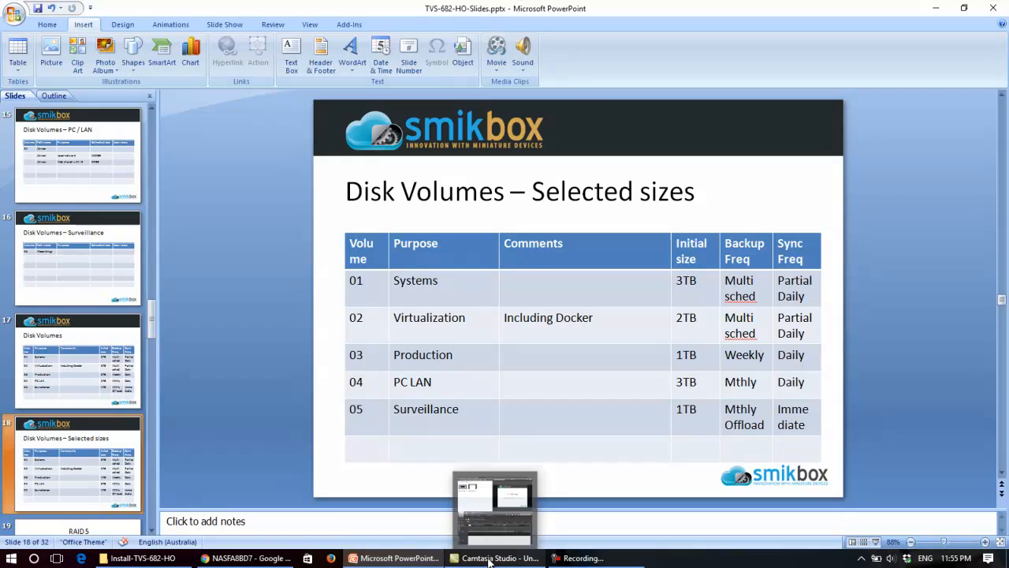
- Review the 3 TB thin Vol1-Systems settings, check the alert threshold, and finish creating it
click(244, 557)
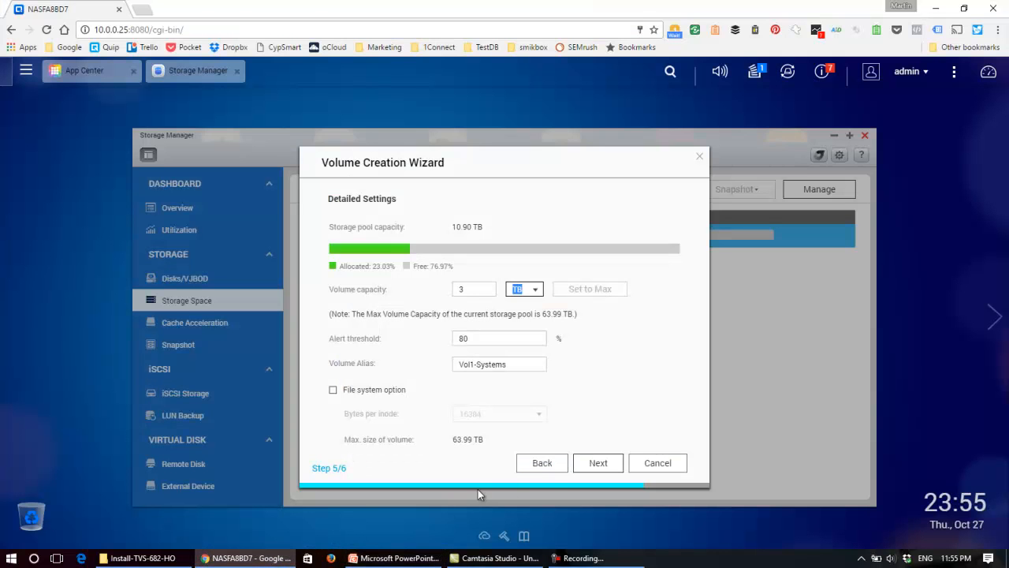
click(597, 463)
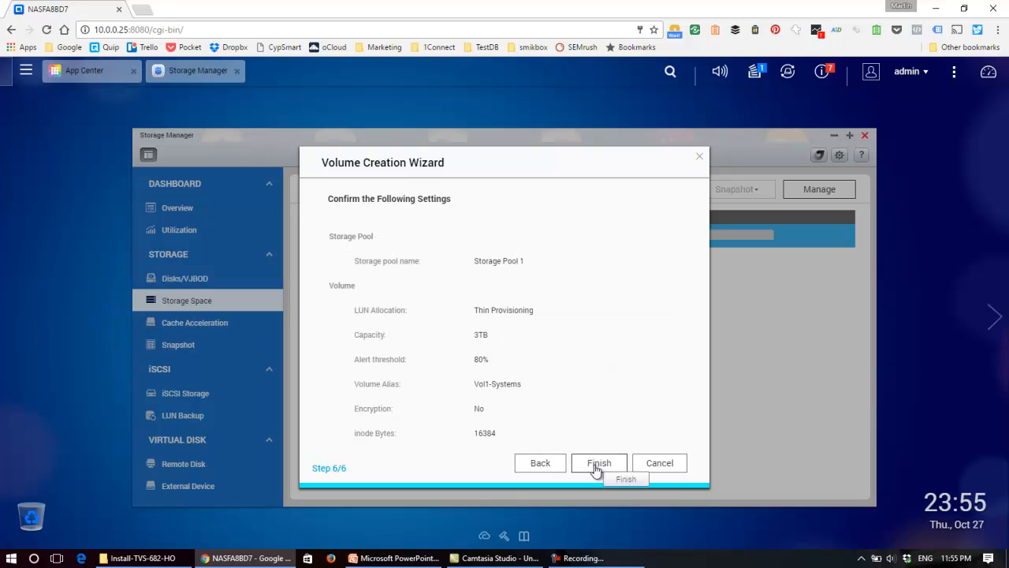
click(541, 463)
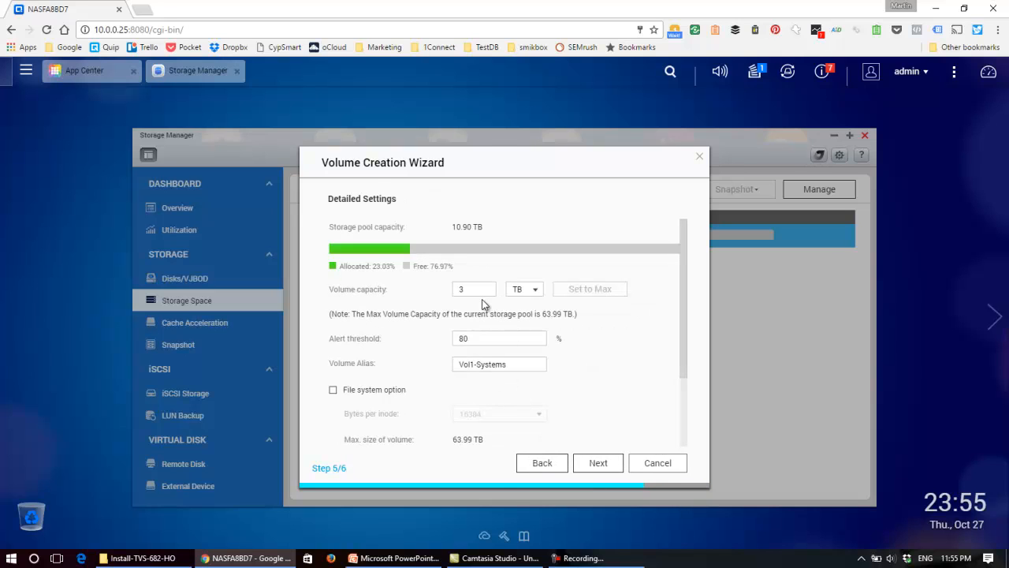
double_click(474, 337)
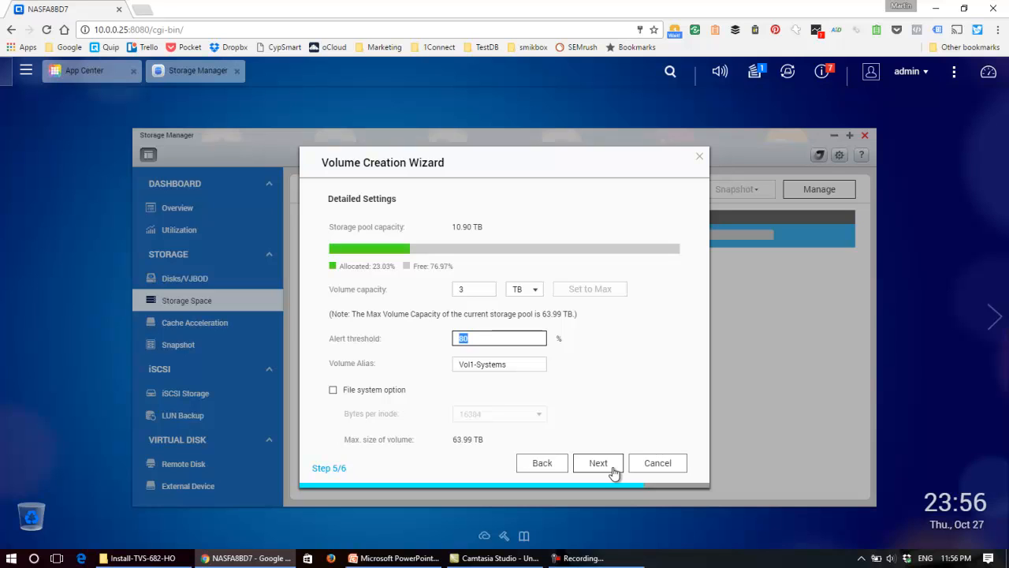
click(614, 470)
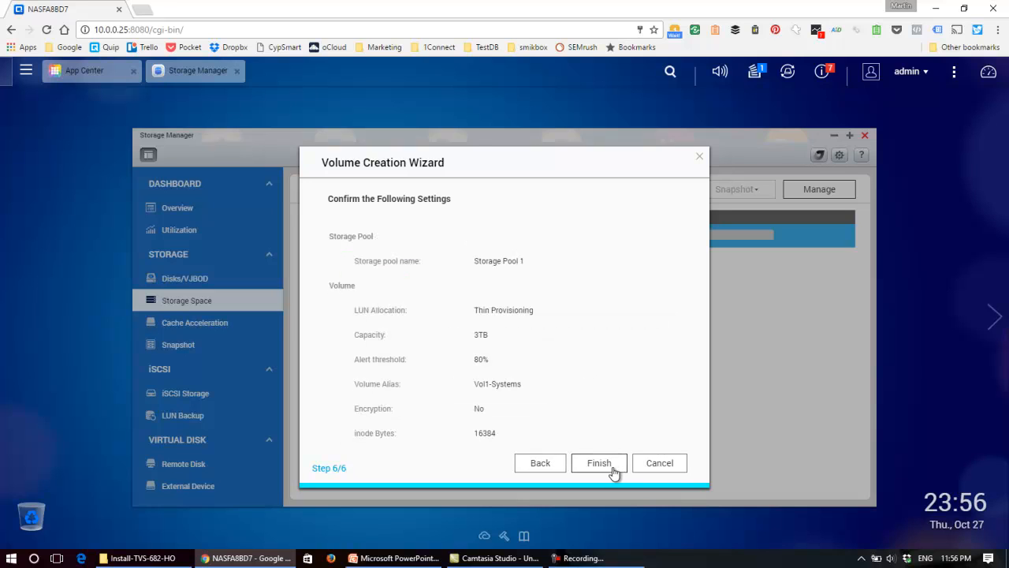
click(615, 470)
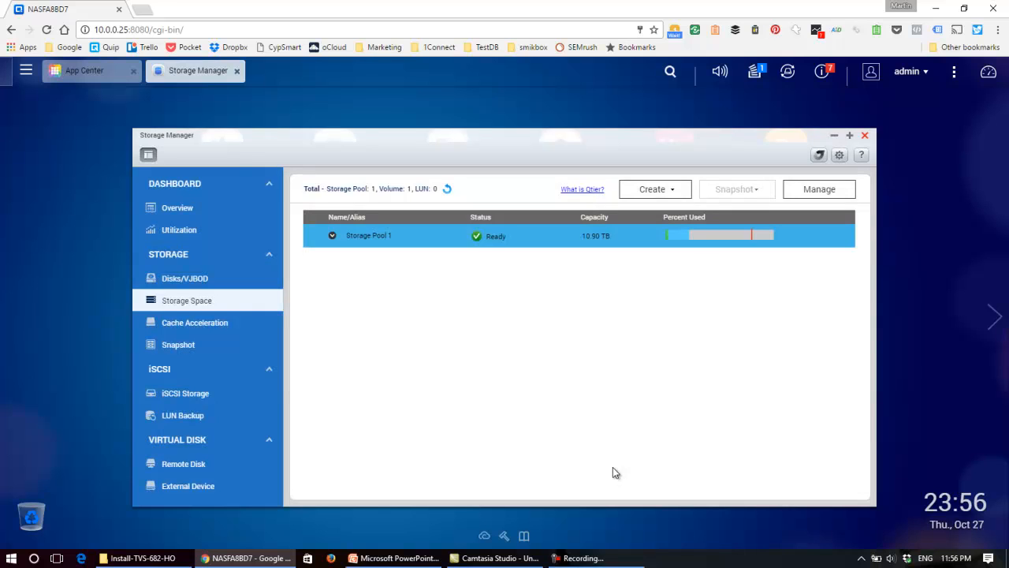
- Expand Storage Pool 1 to list its volumes and glance at the planned sizes slide
click(332, 235)
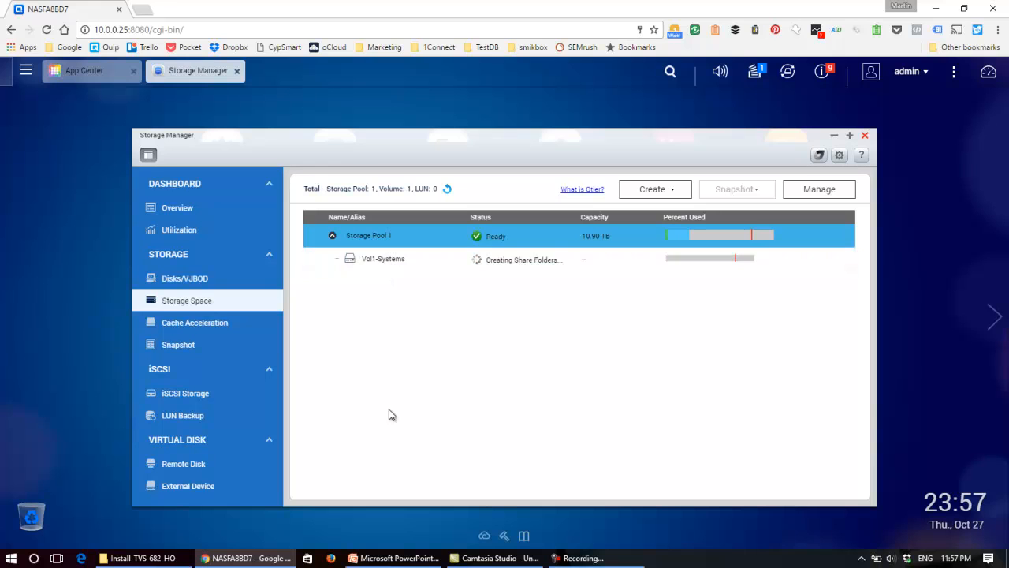
click(395, 558)
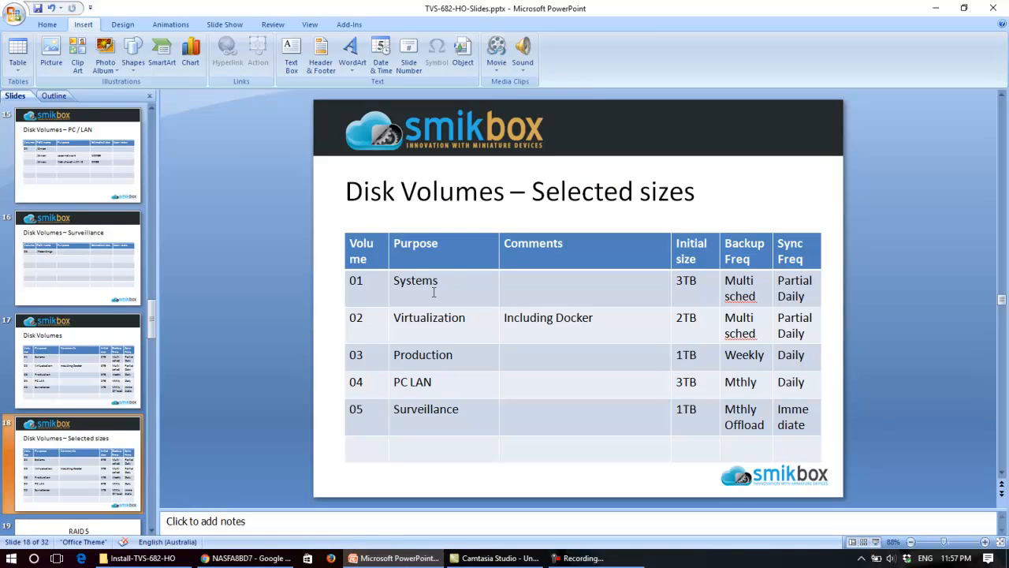
click(947, 11)
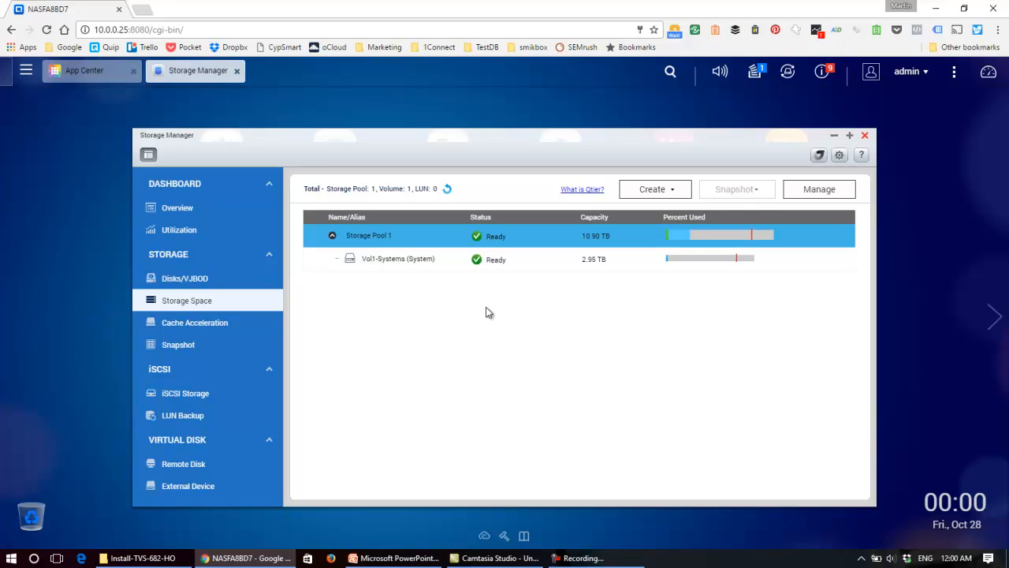
- Start a new Thin Multiple Volume on Storage Pool 1 and bring up the sizing slide
click(680, 191)
click(657, 235)
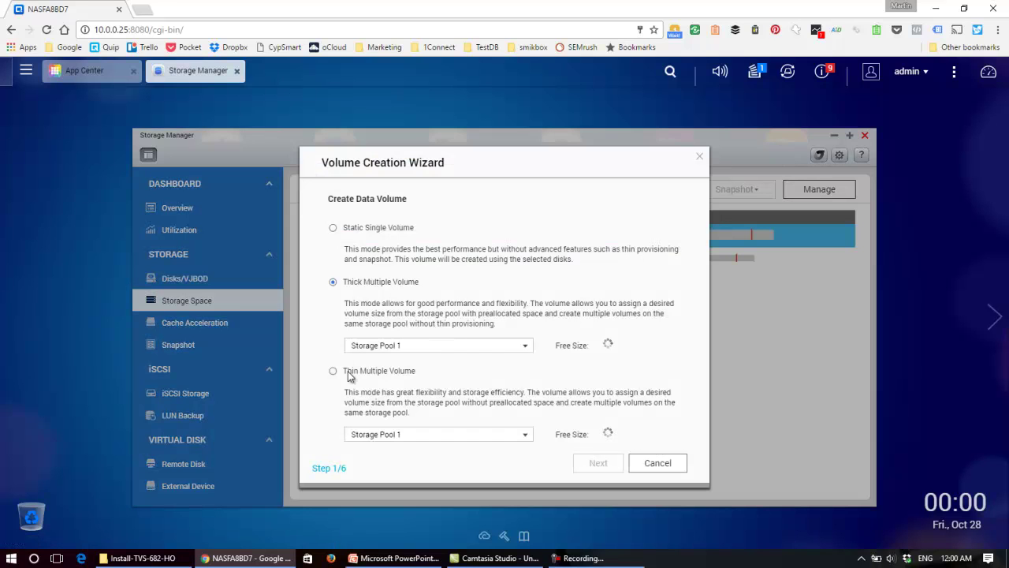
click(347, 373)
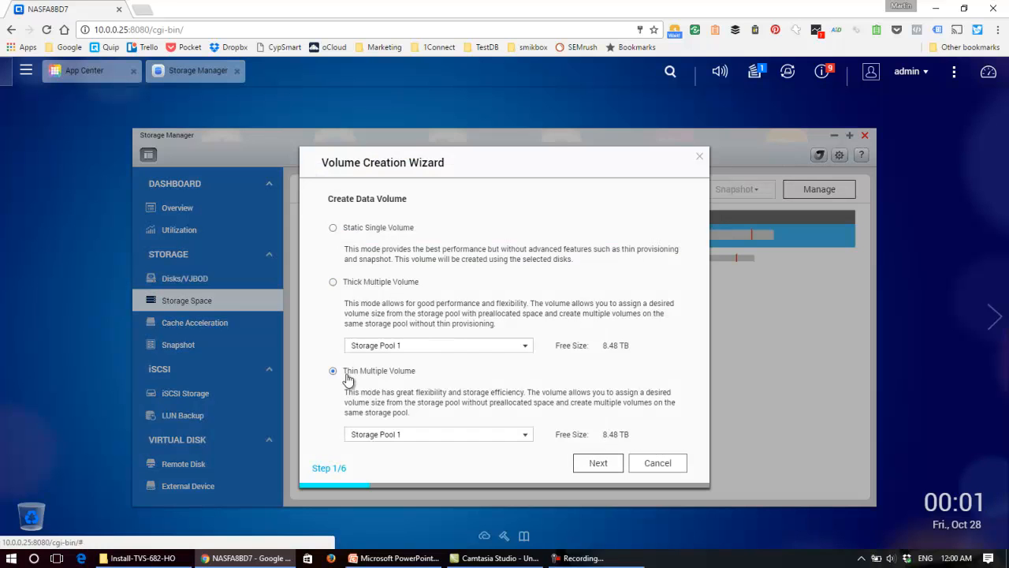
click(399, 558)
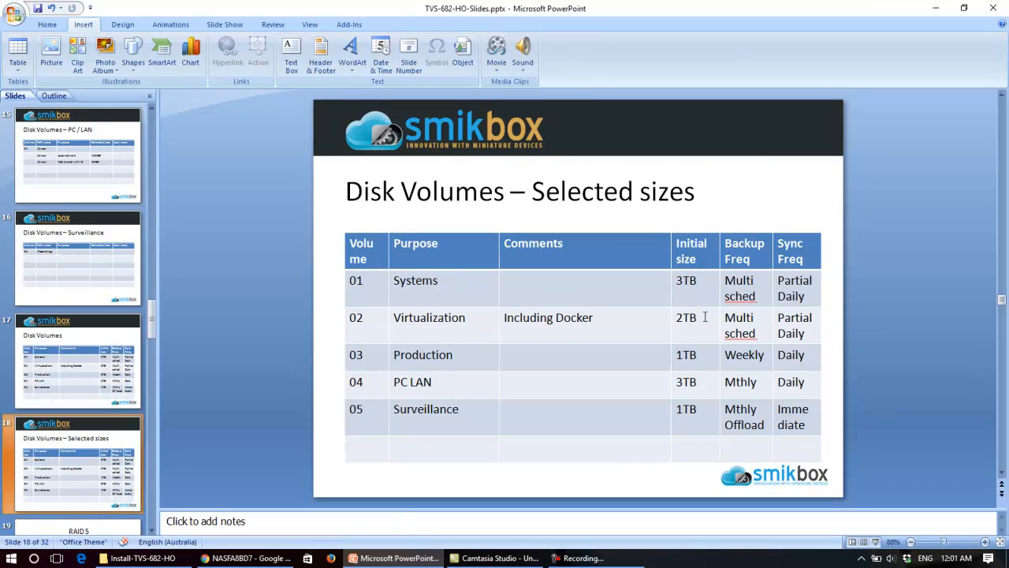
- Note the 2TB size planned for volume 02, then return to the wizard
drag(704, 317, 675, 317)
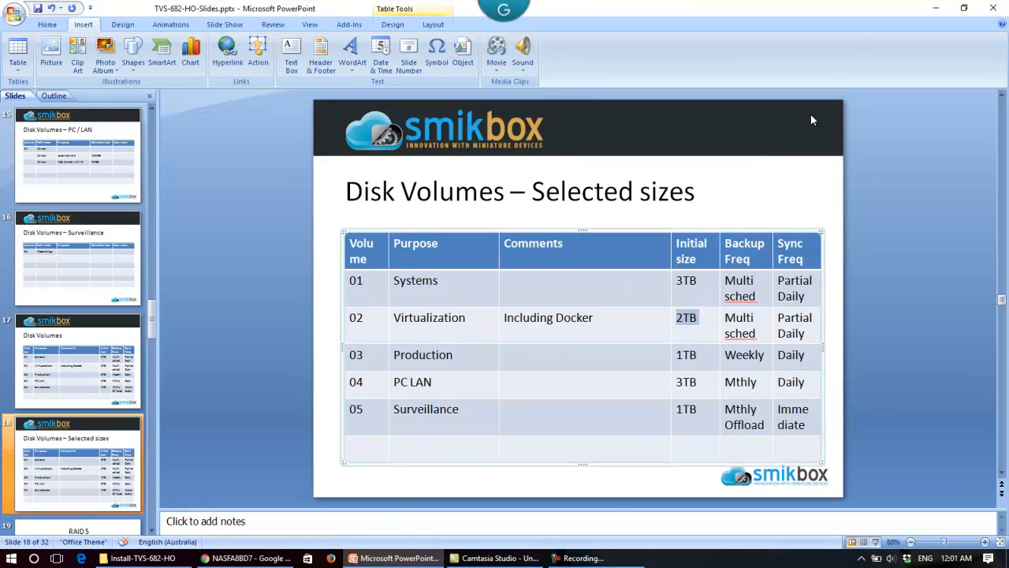
mouse_move(579, 558)
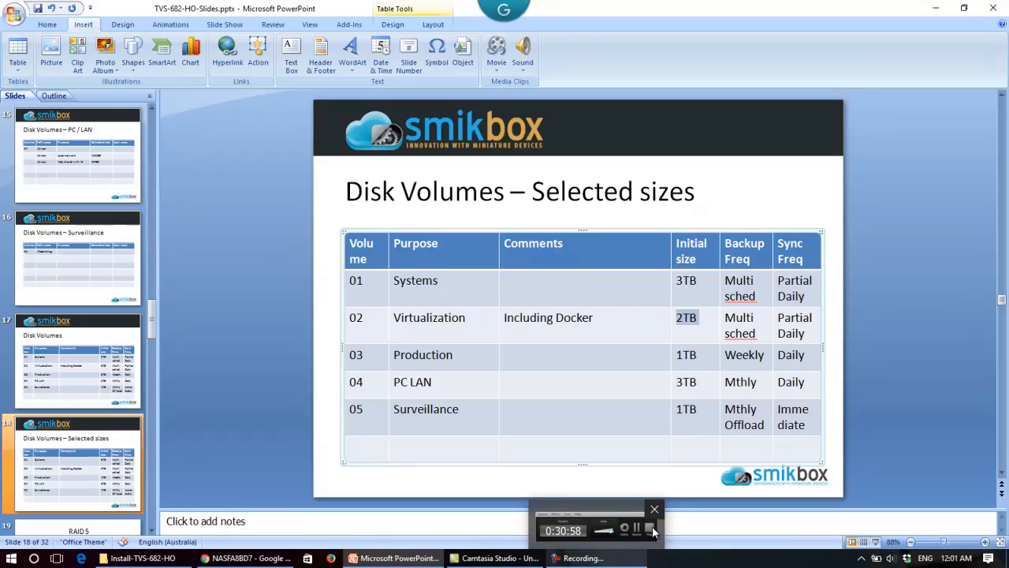
click(595, 520)
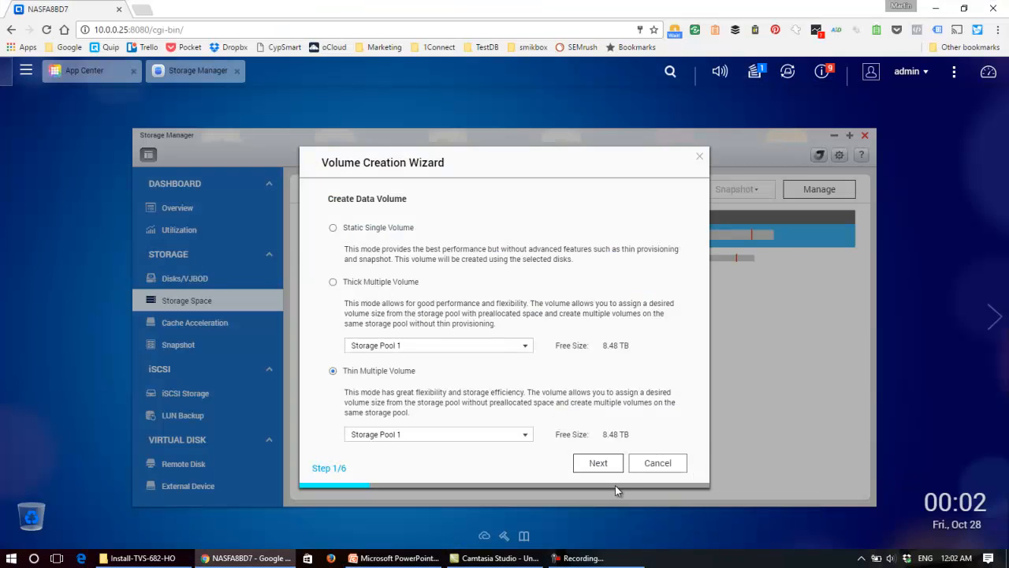
- Finish the wizard with 2 TB capacity and alias Vol2-VM, creating the volume
click(598, 462)
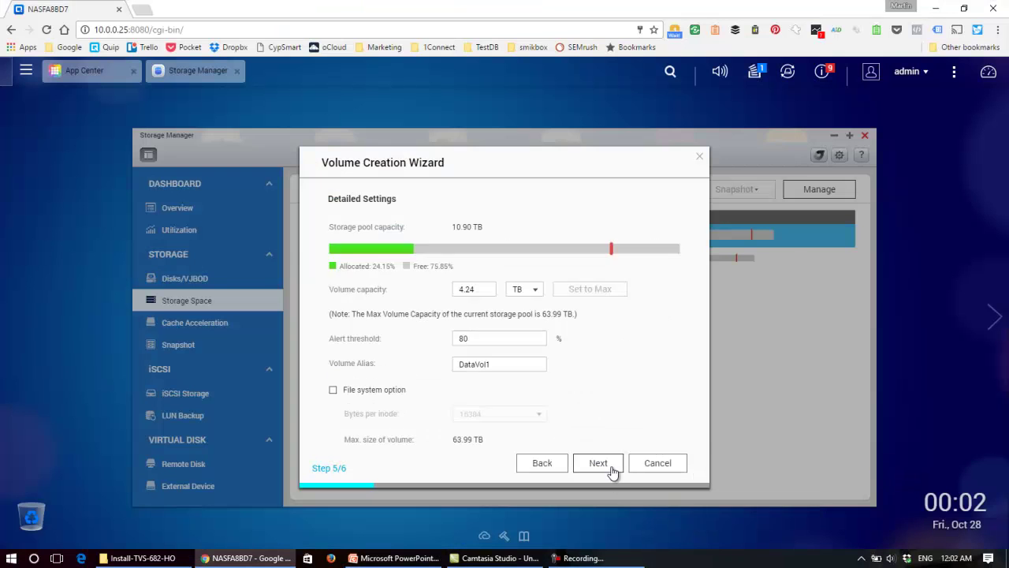
double_click(473, 289)
text(2)
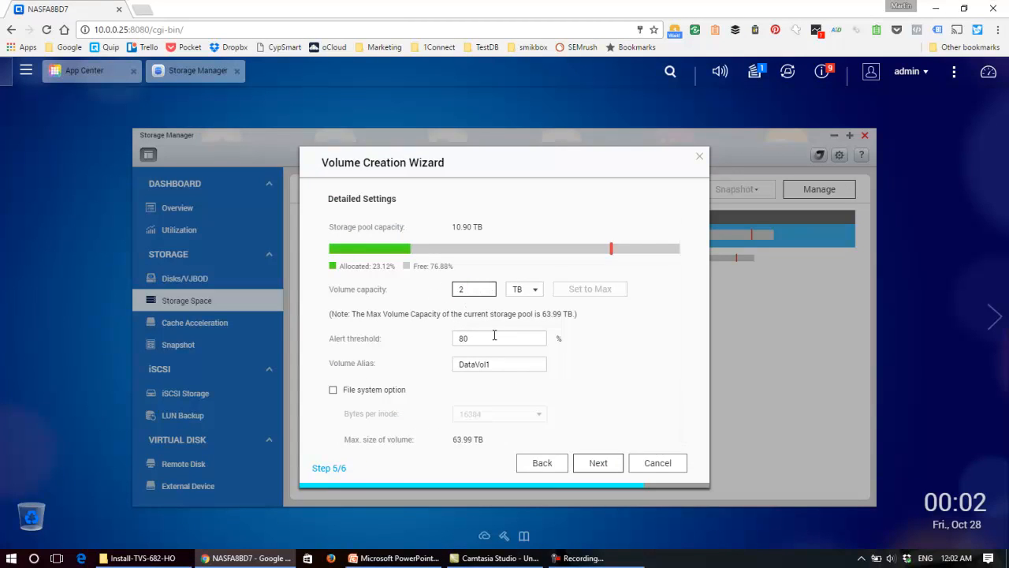
key(Tab)
key(Tab)
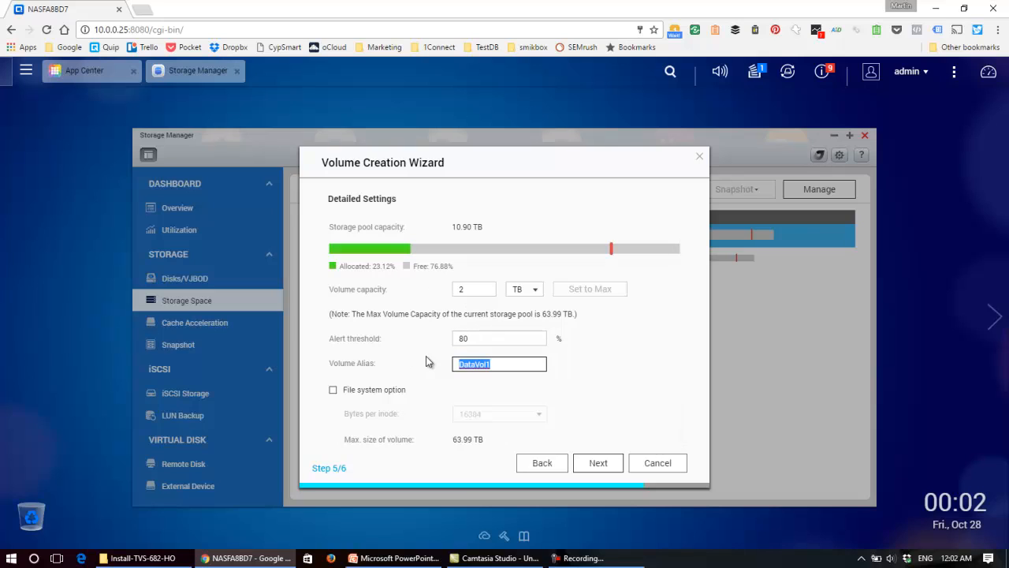
text(Vol2-V)
text(M)
click(605, 468)
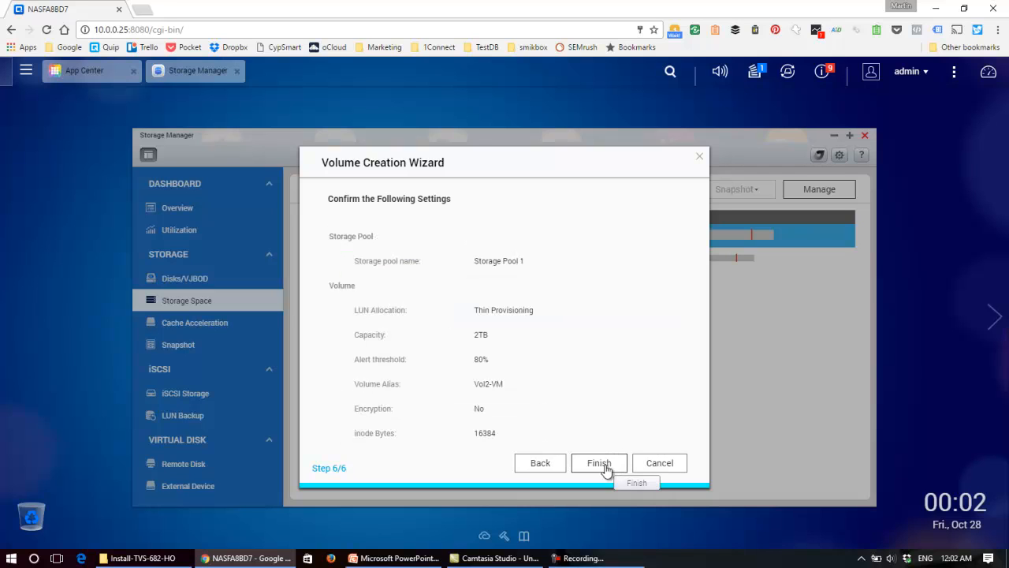
click(605, 468)
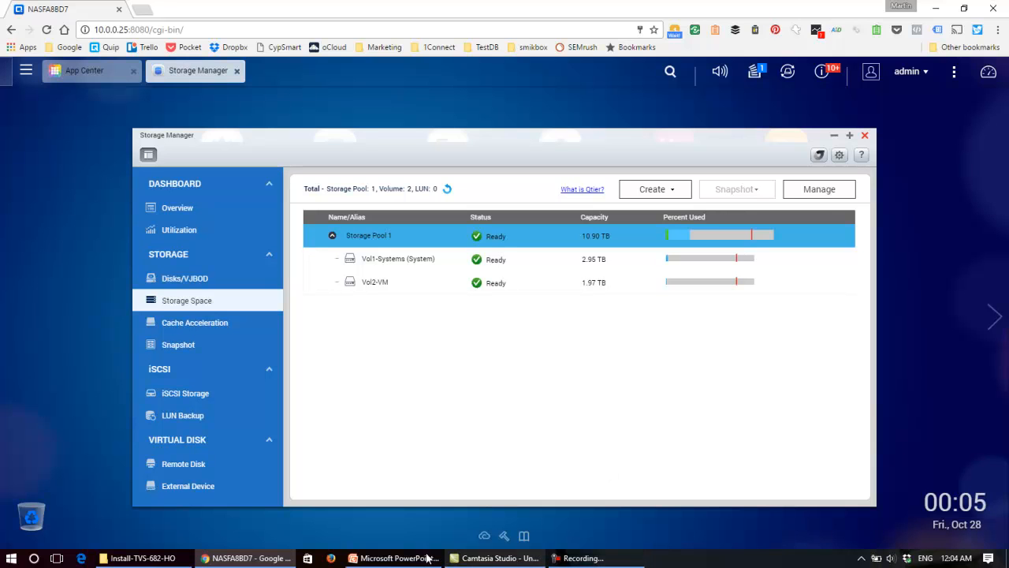
click(395, 558)
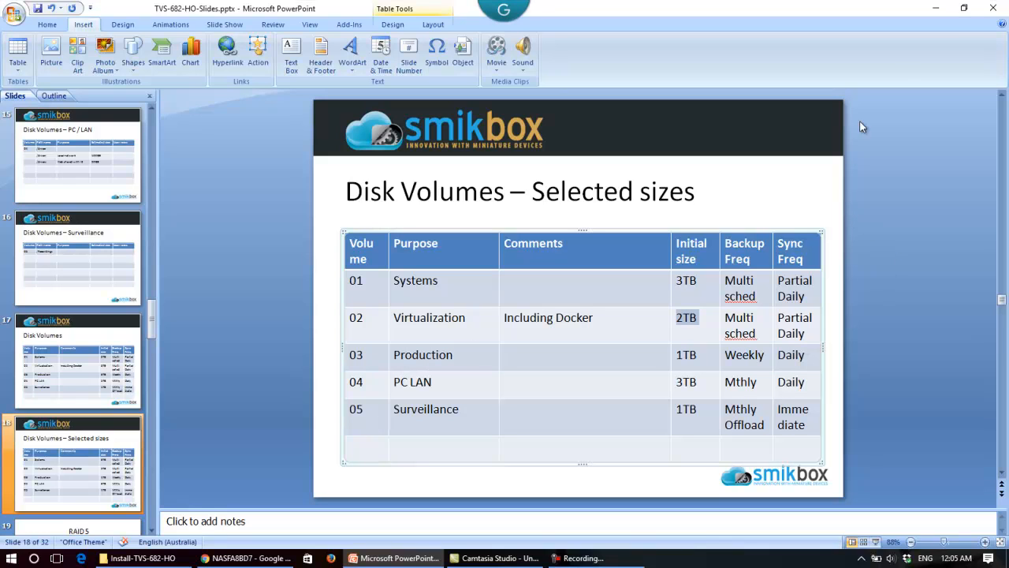
click(946, 13)
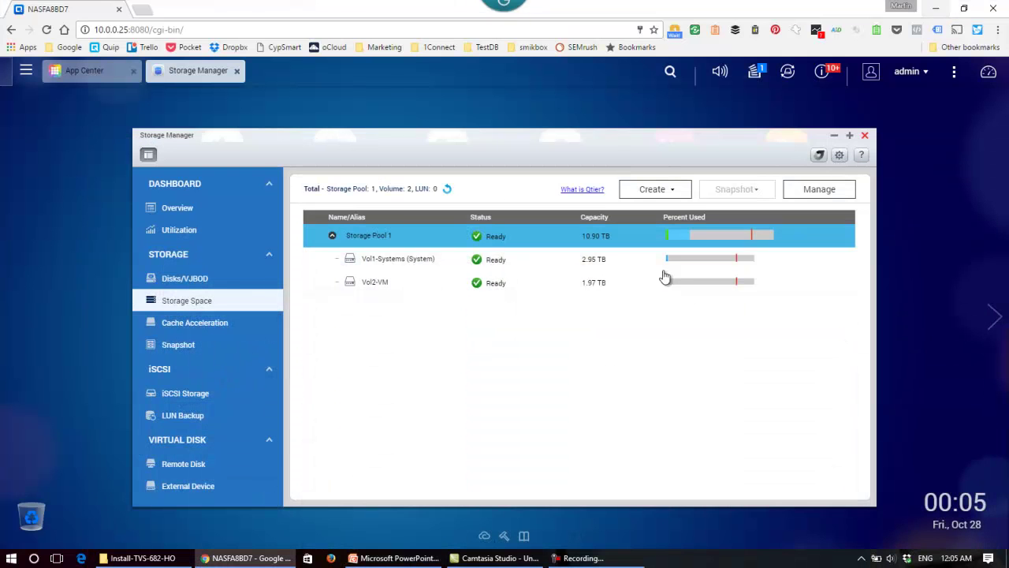
- Start a new thin volume and set its capacity to 100 with the unit changed from TB
click(663, 190)
click(662, 238)
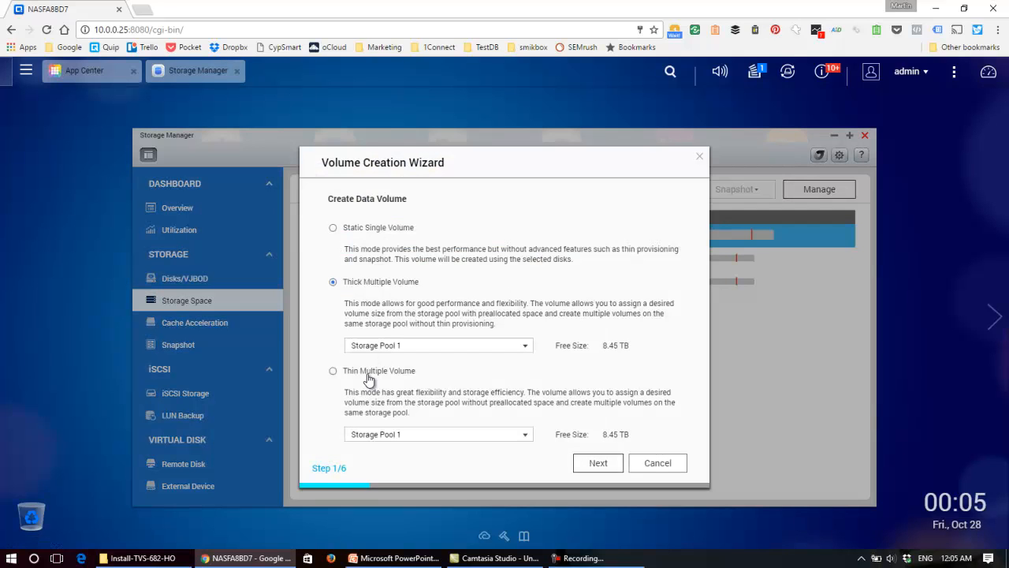
click(611, 464)
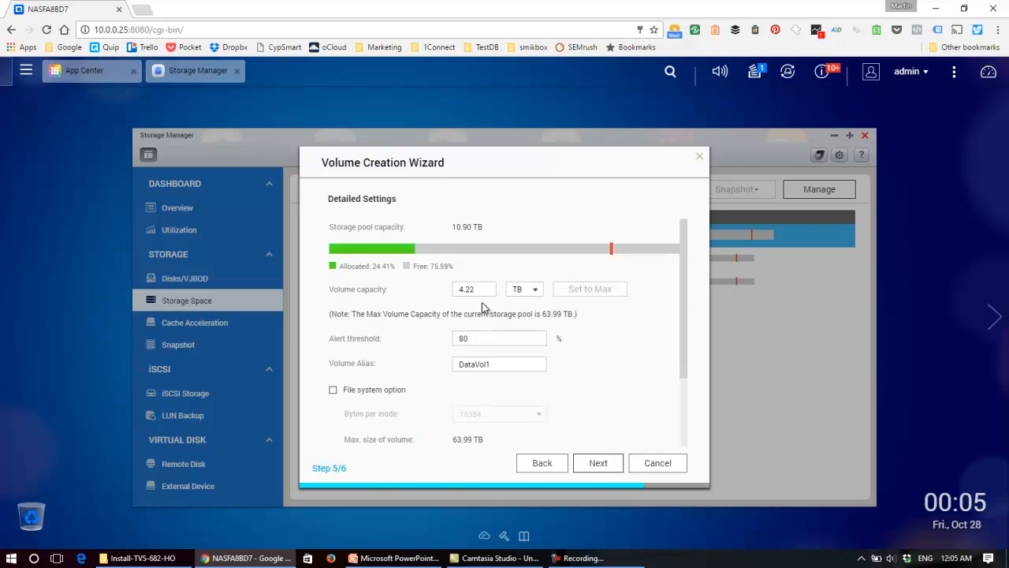
drag(494, 288, 325, 290)
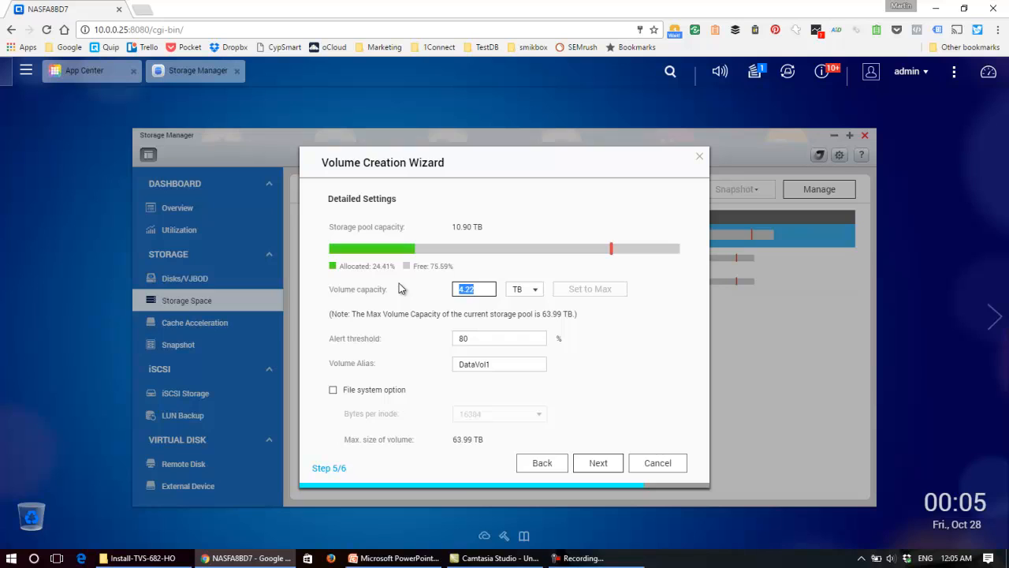
text(5)
text(00)
click(525, 289)
click(522, 303)
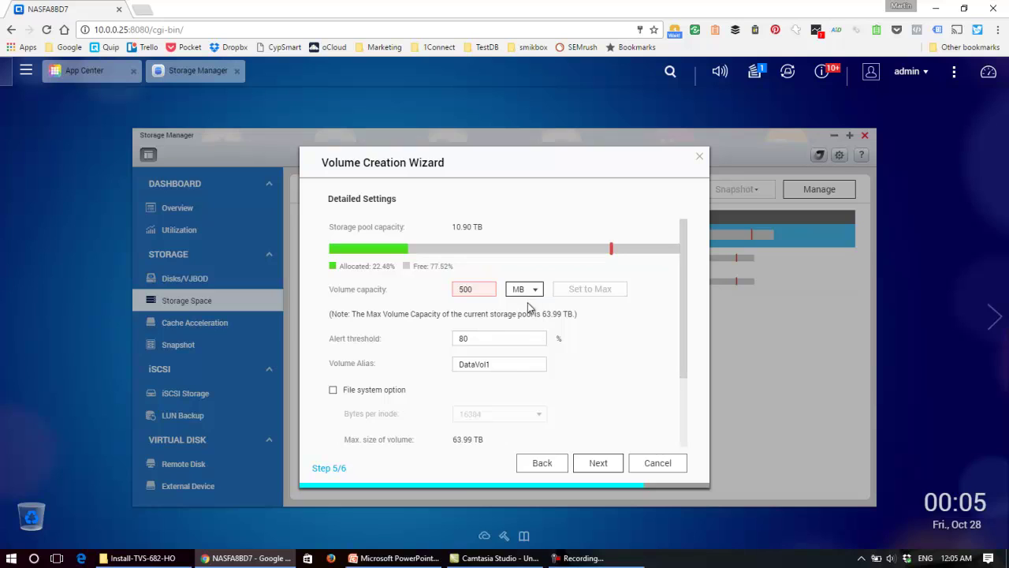
- Replace the DataVol1 alias with Vol3-Production and advance to the confirmation step
click(489, 364)
key(BackSpace)
text(3)
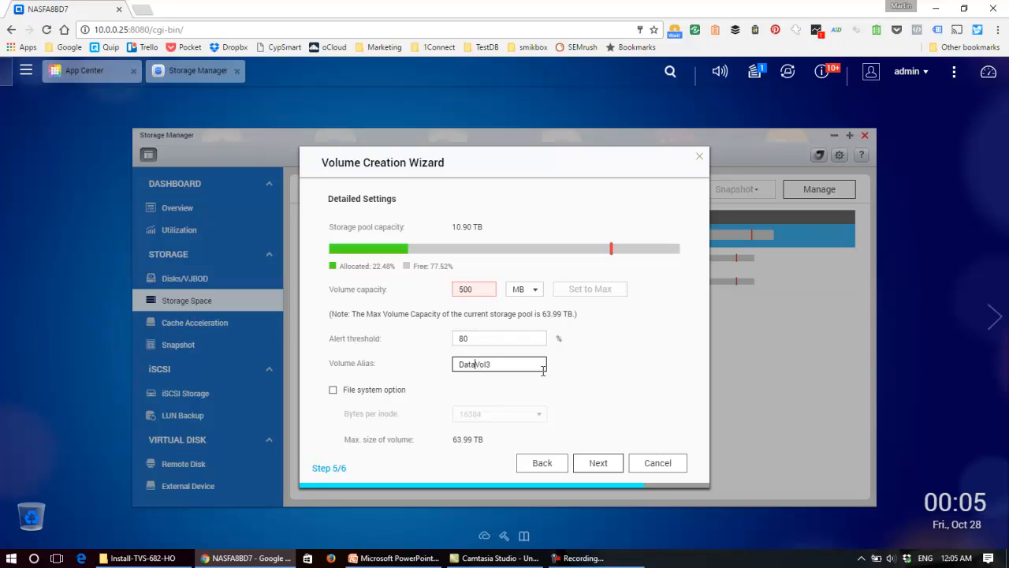
key(BackSpace)
key(BackSpace)
key(BackSpace)
key(BackSpace)
text(duction)
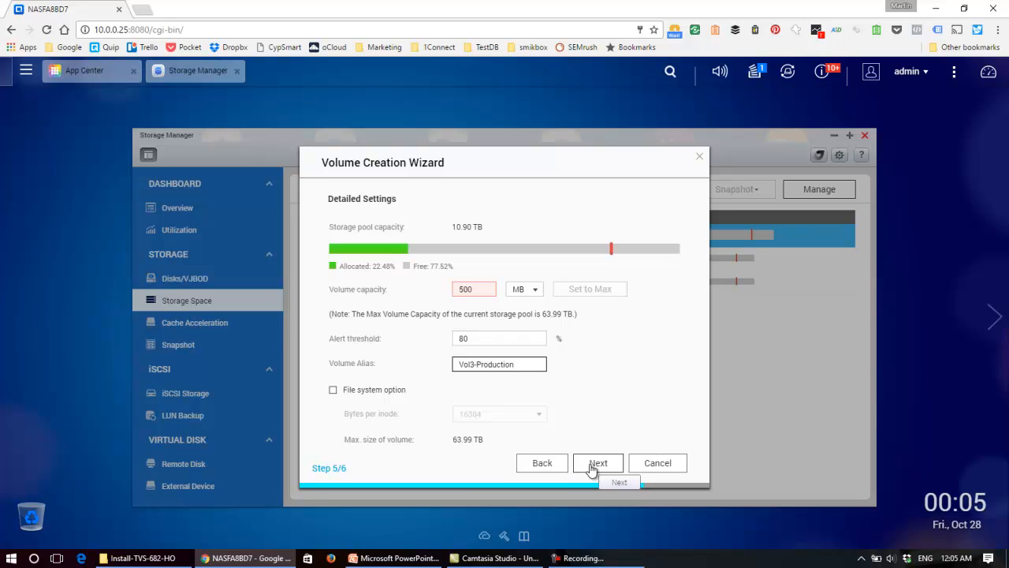
click(591, 469)
text(100)
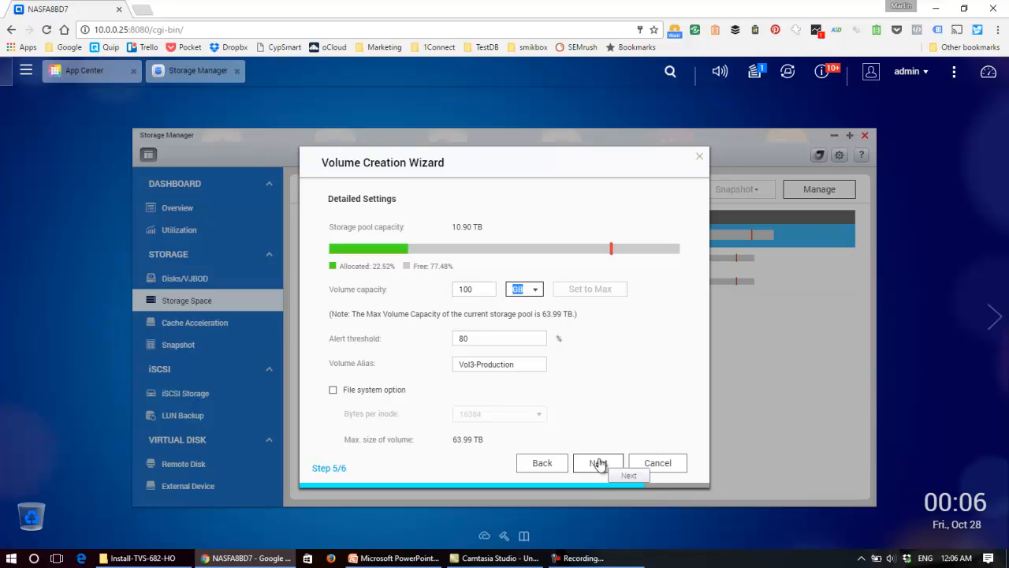
click(599, 464)
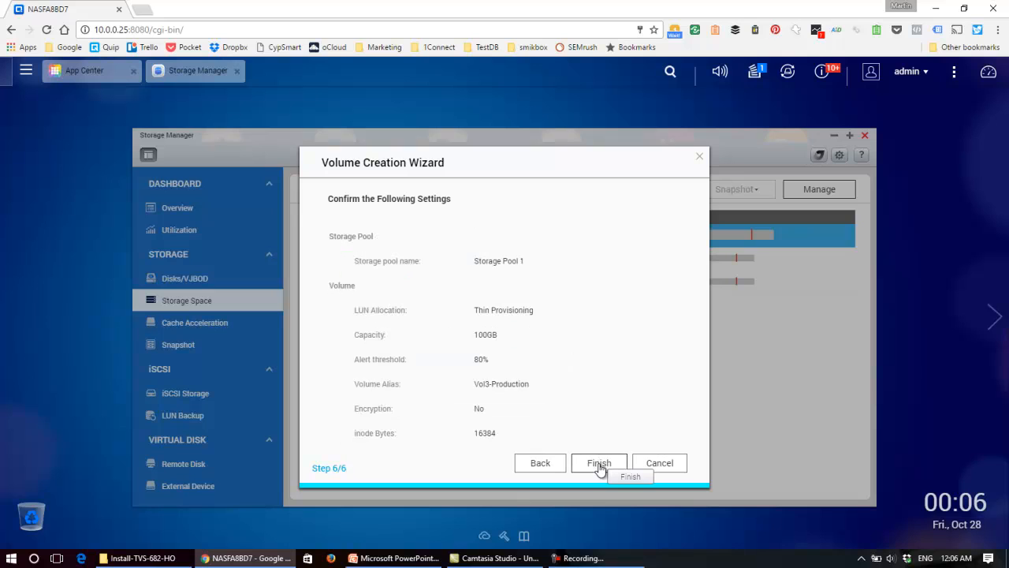
- Create Vol3-Production, then check the PC LAN row's 3TB size on the slide
click(599, 463)
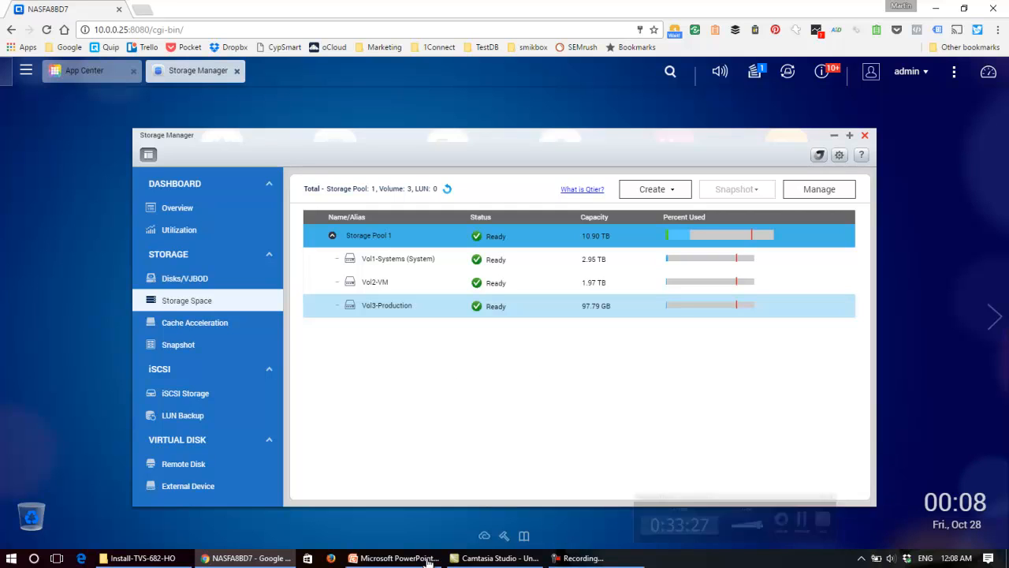
click(398, 558)
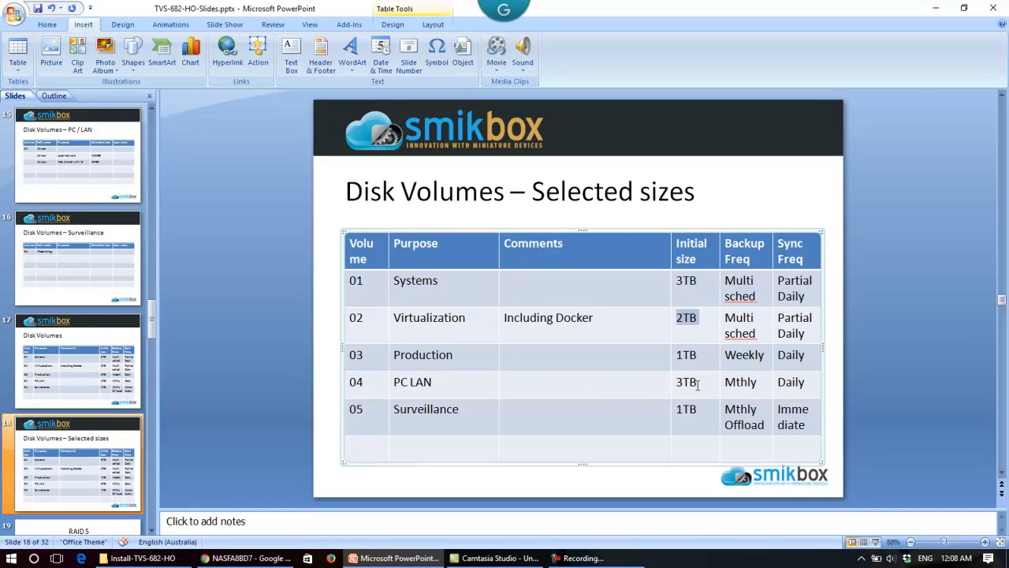
drag(698, 383, 666, 382)
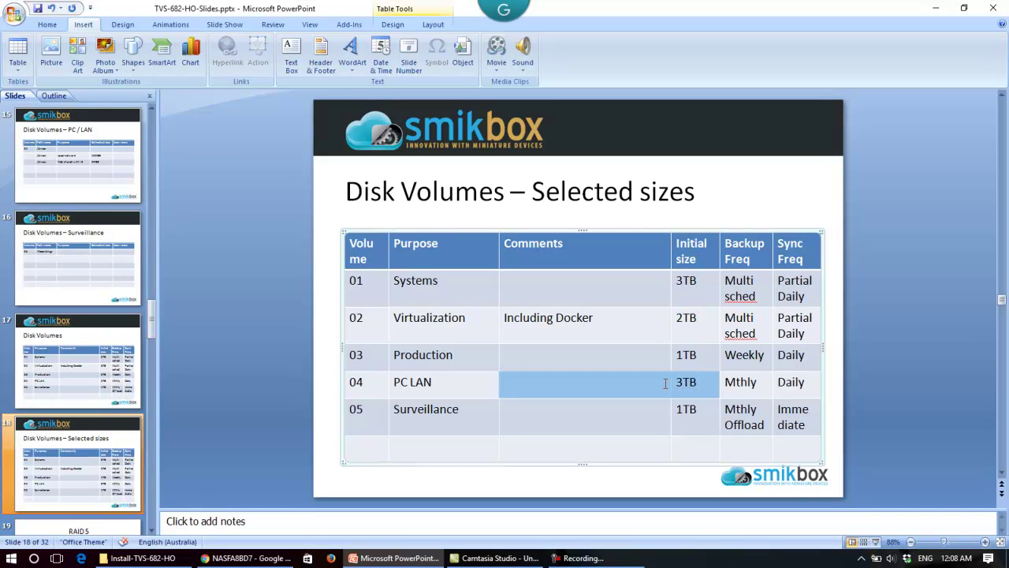
click(936, 10)
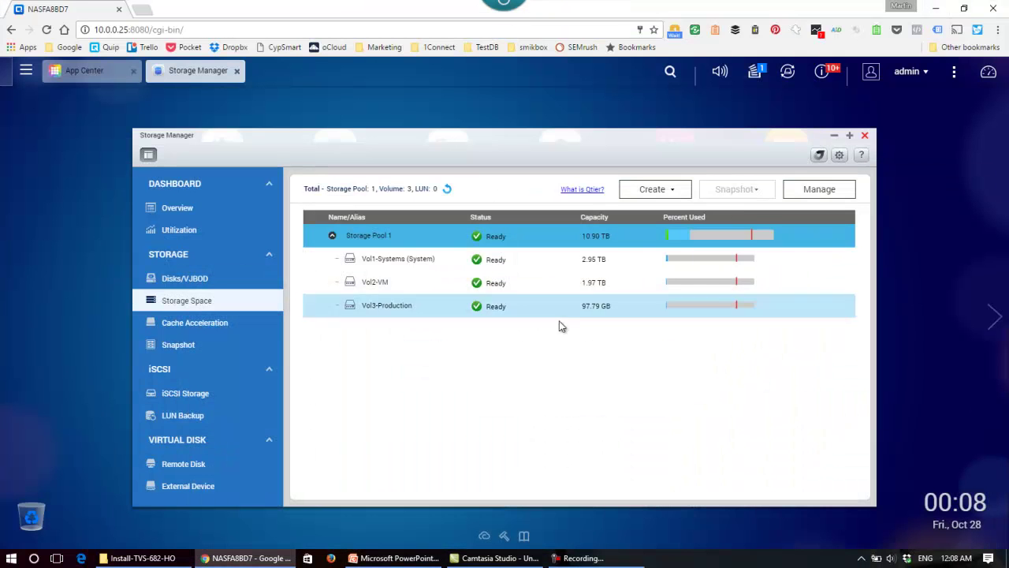
- Start a new Thin Multiple Volume and set its capacity to 3 TB
click(680, 190)
click(656, 236)
click(333, 371)
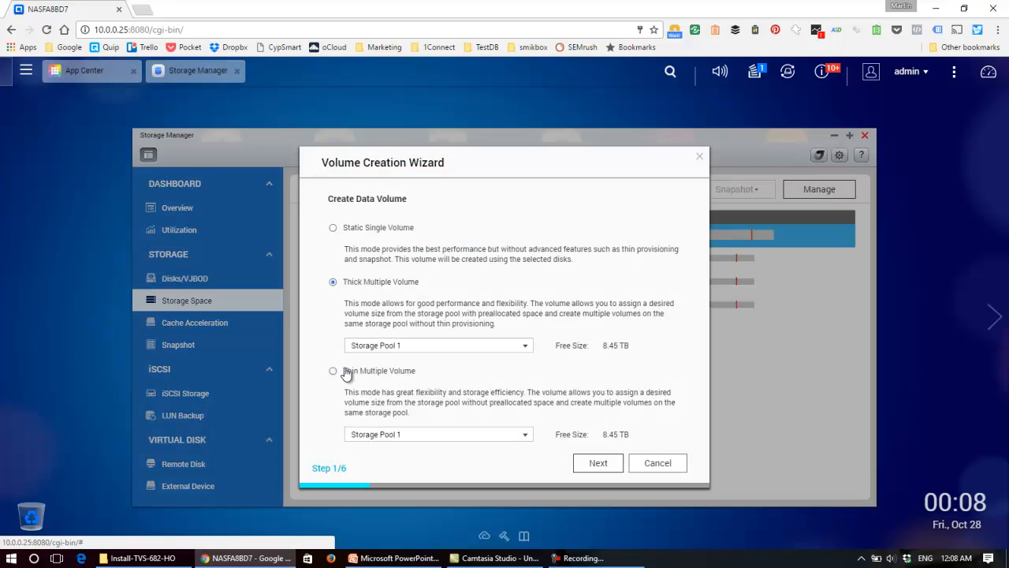
click(601, 462)
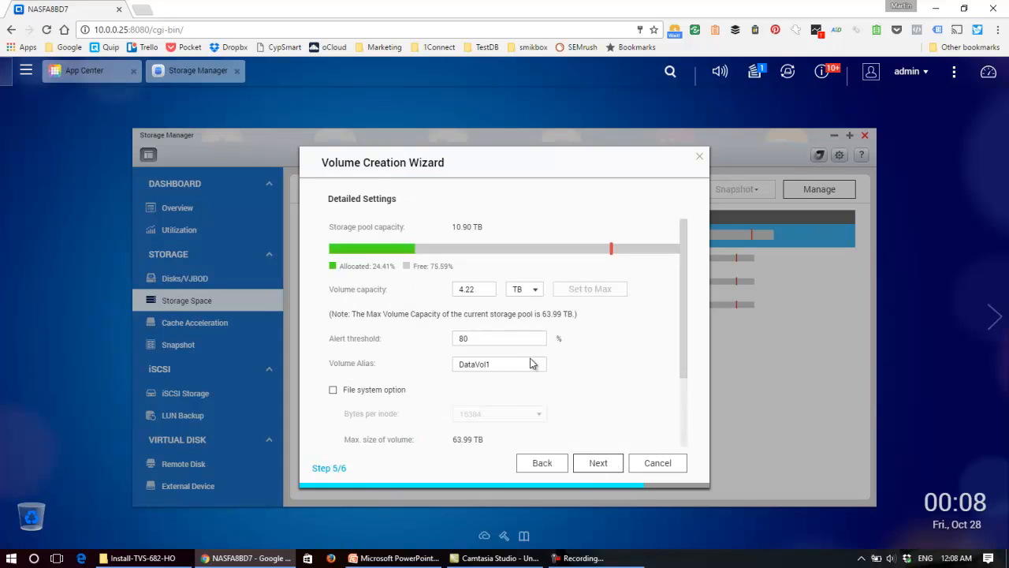
drag(488, 289, 341, 298)
text(3)
- Rename the alias to Vol4-LAN and finish the wizard to create the volume
click(474, 365)
drag(474, 365, 374, 357)
key(BackSpace)
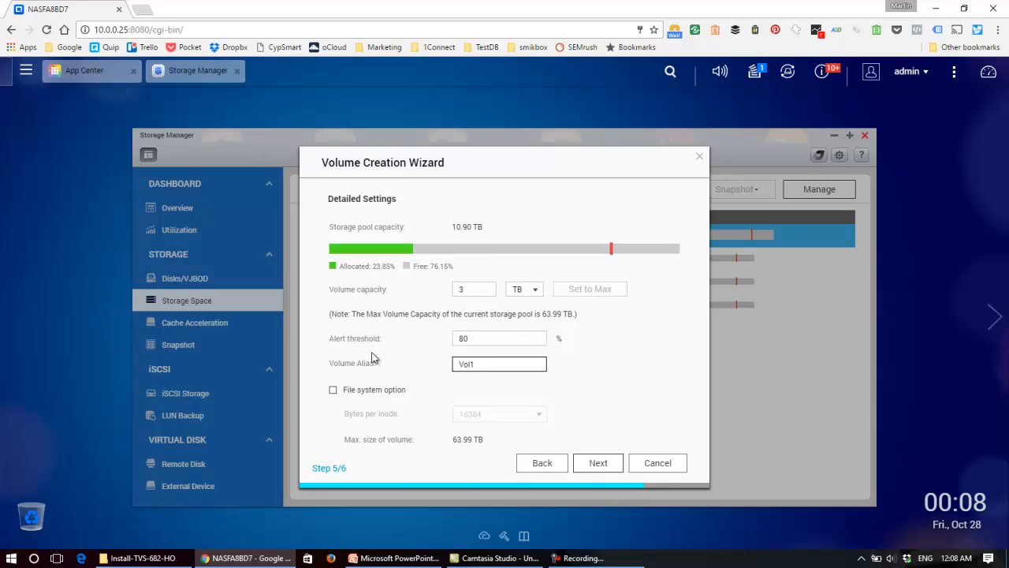
key(End)
key(BackSpace)
text(4-)
text(LAN)
click(394, 558)
click(414, 559)
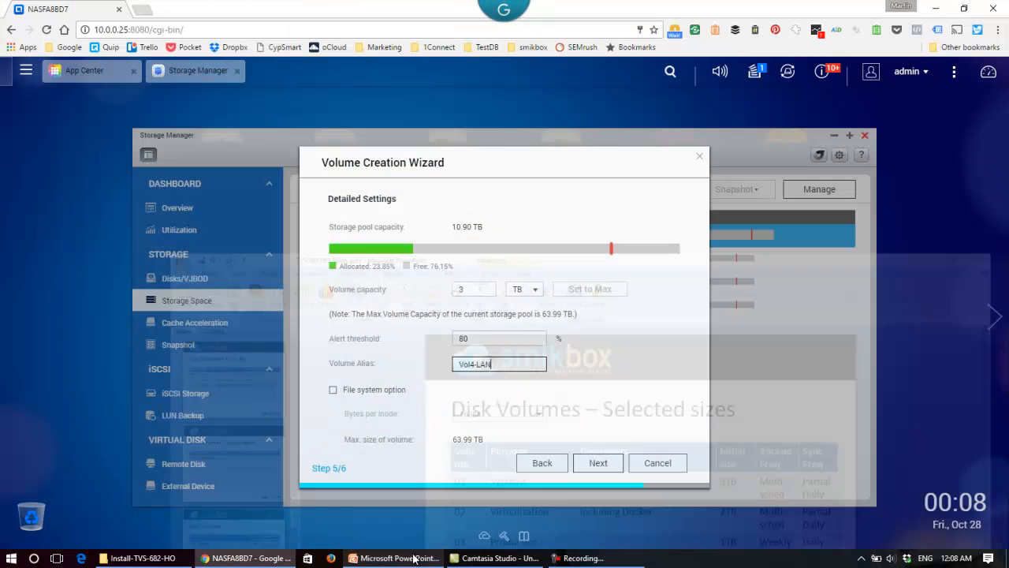
click(607, 463)
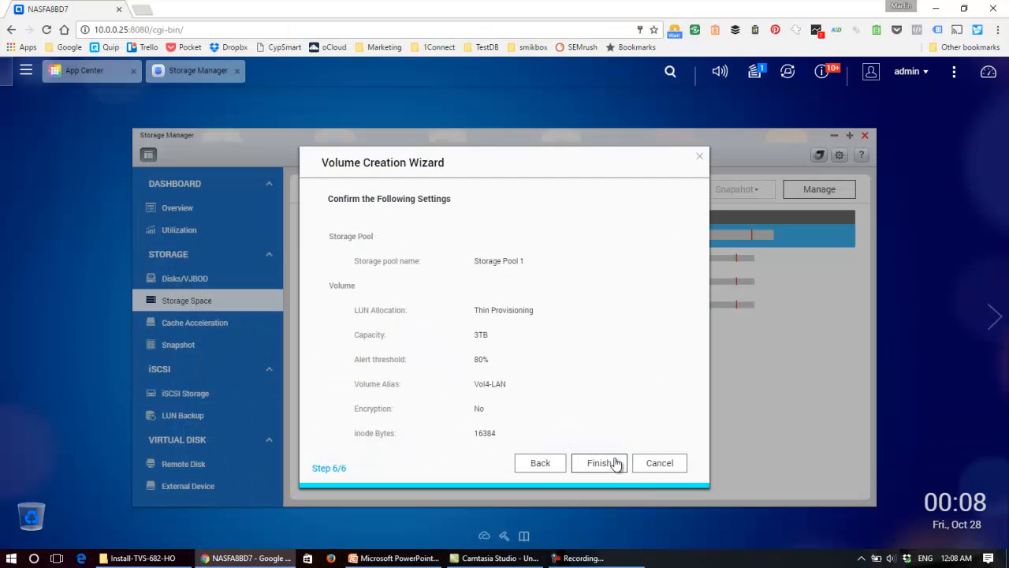
click(616, 463)
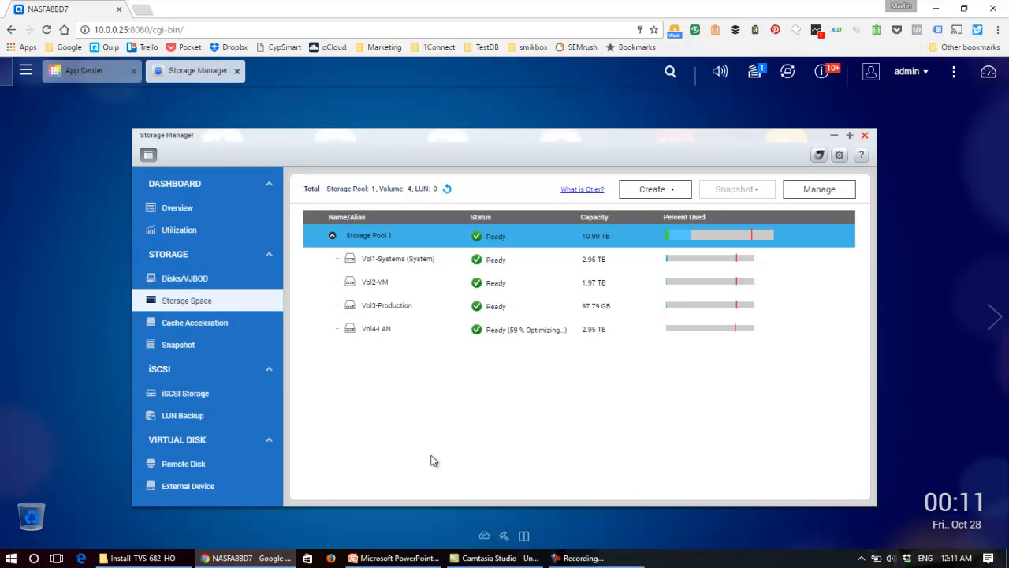
click(488, 331)
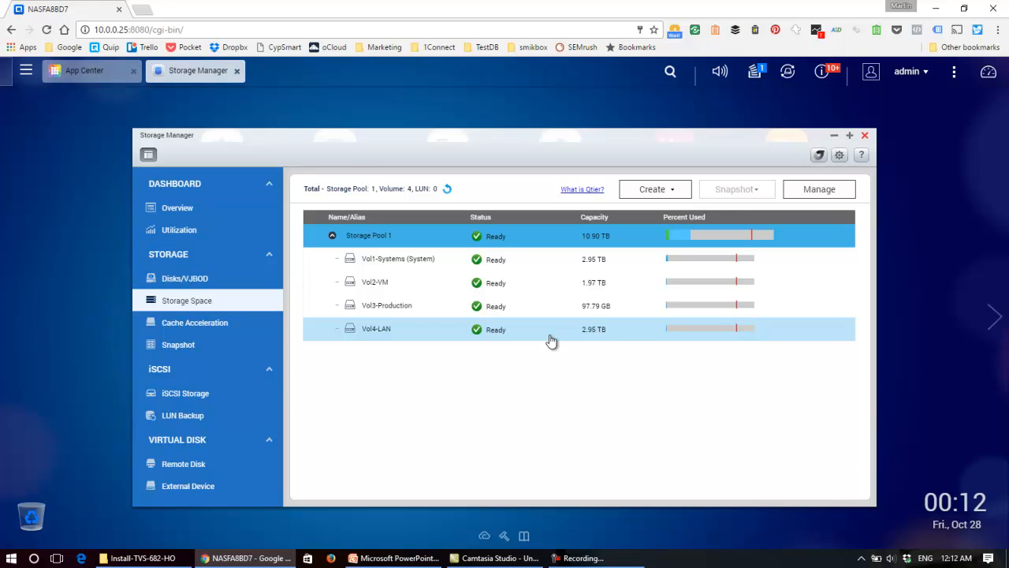
click(411, 558)
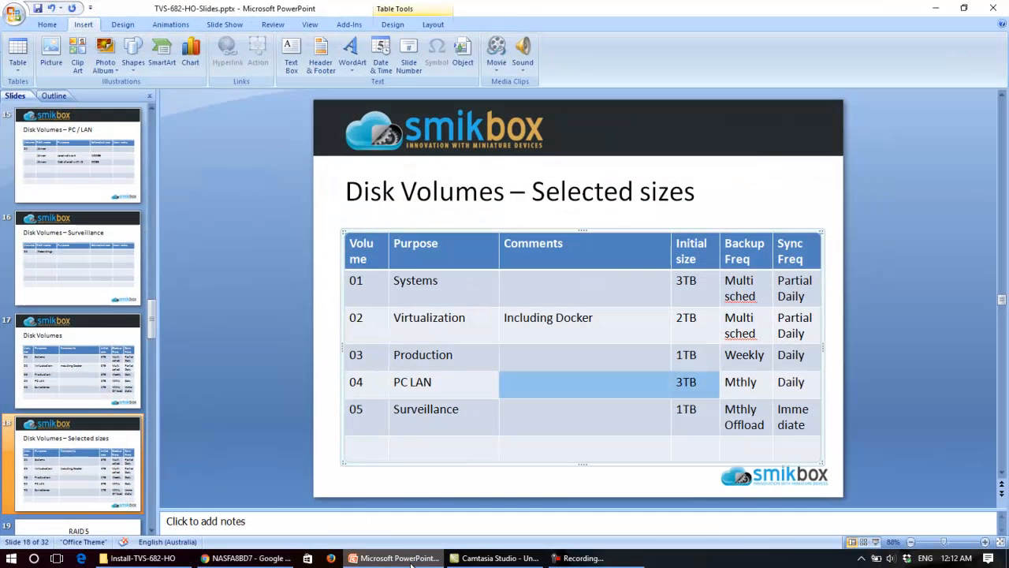
drag(705, 414, 685, 409)
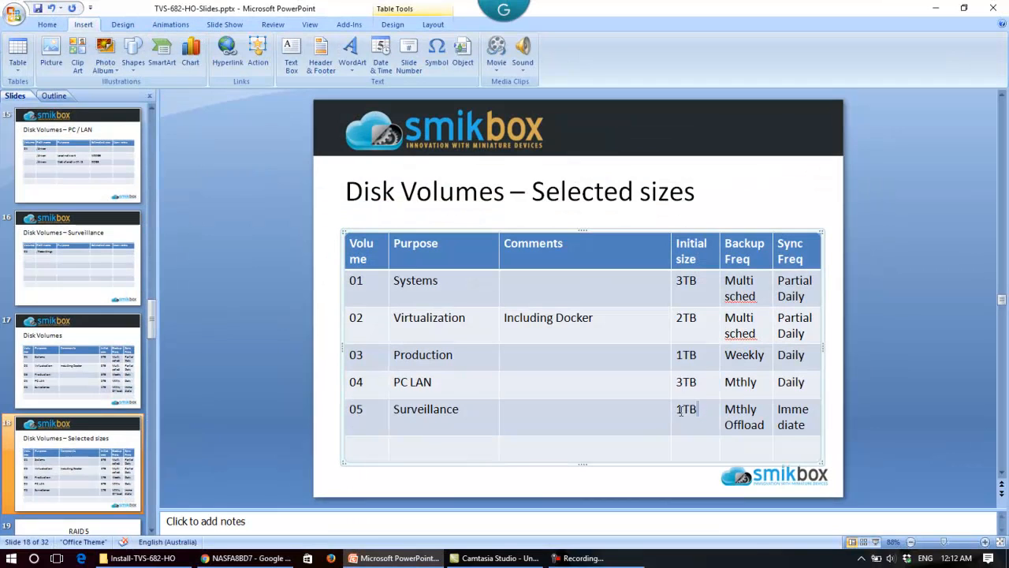
click(936, 8)
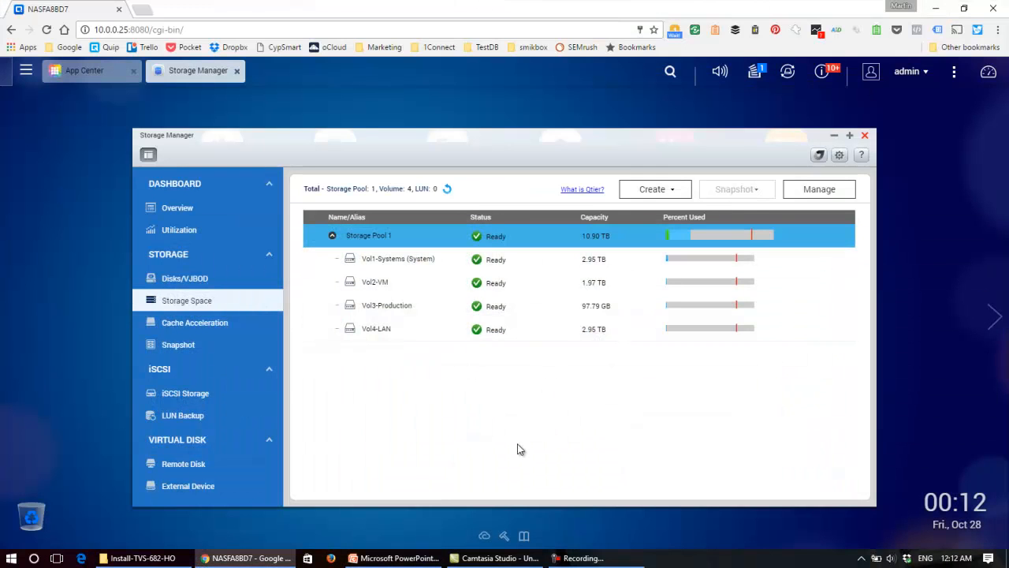
- Start a new Thin Multiple Volume and set its capacity to 500 GB
click(654, 189)
click(659, 237)
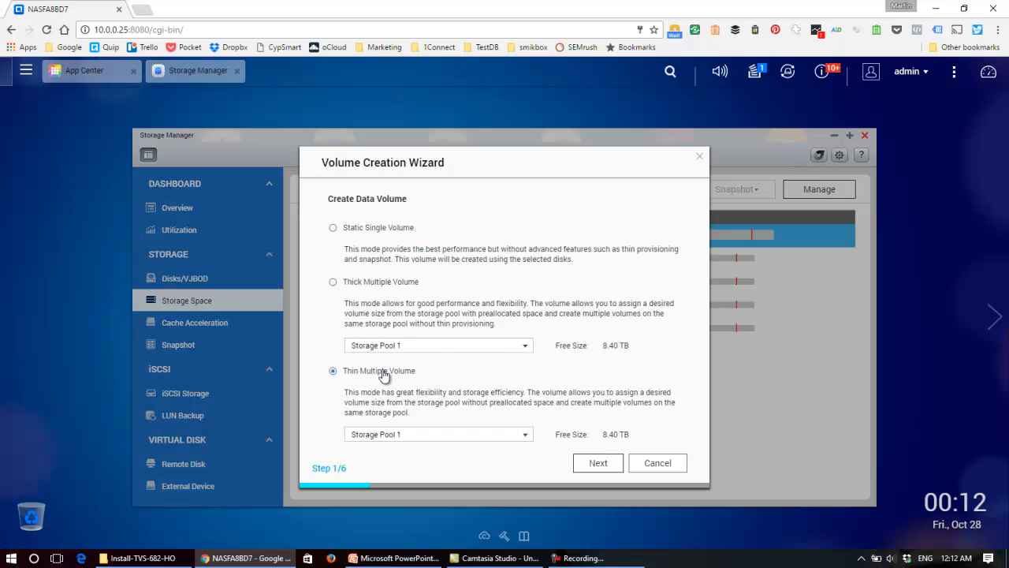
click(385, 370)
click(593, 464)
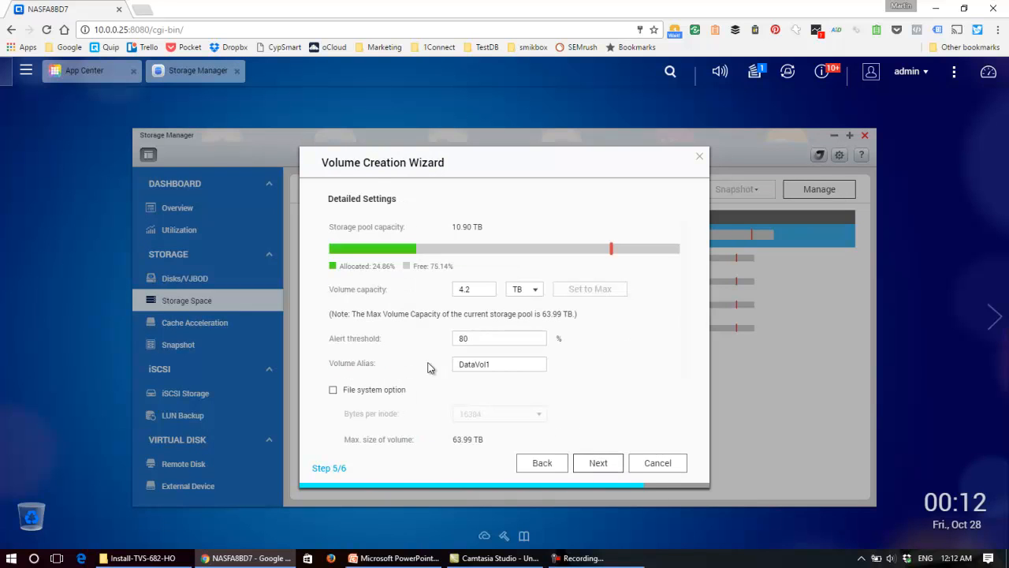
double_click(467, 289)
key(BackSpace)
text(500)
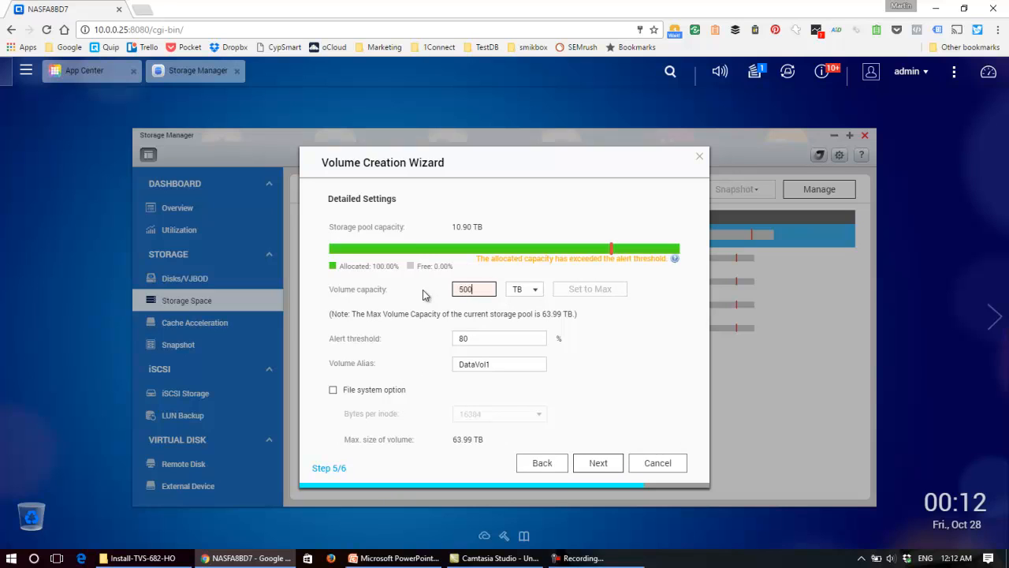
key(Tab)
click(535, 289)
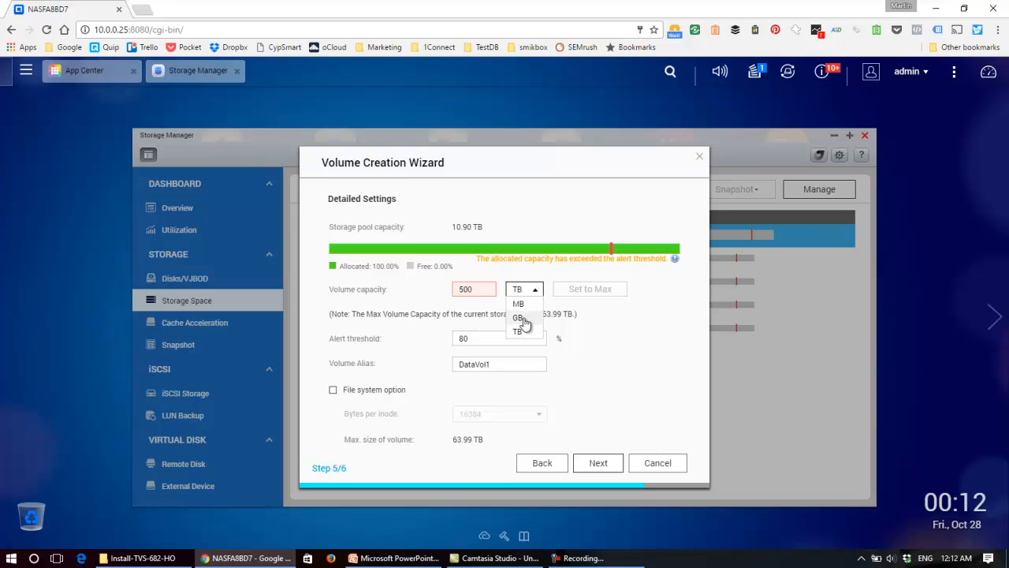
click(517, 317)
- Replace the DataVol1 alias with Vol5-Surveillanc and finish creating the volume
click(497, 364)
drag(497, 364, 417, 367)
text(Vol)
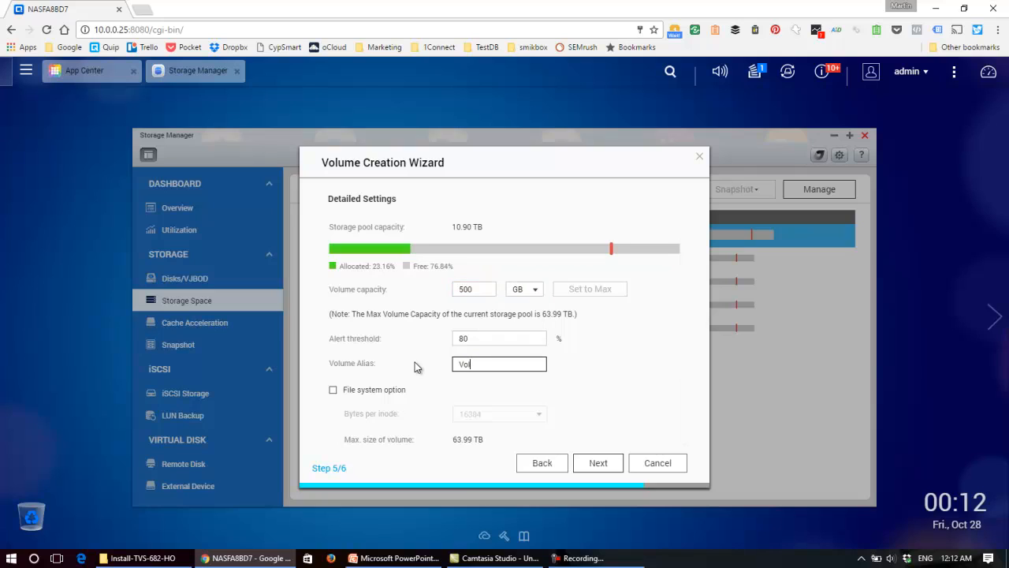
text(5)
text(-Surve)
text(illan)
text(c)
drag(527, 364, 434, 362)
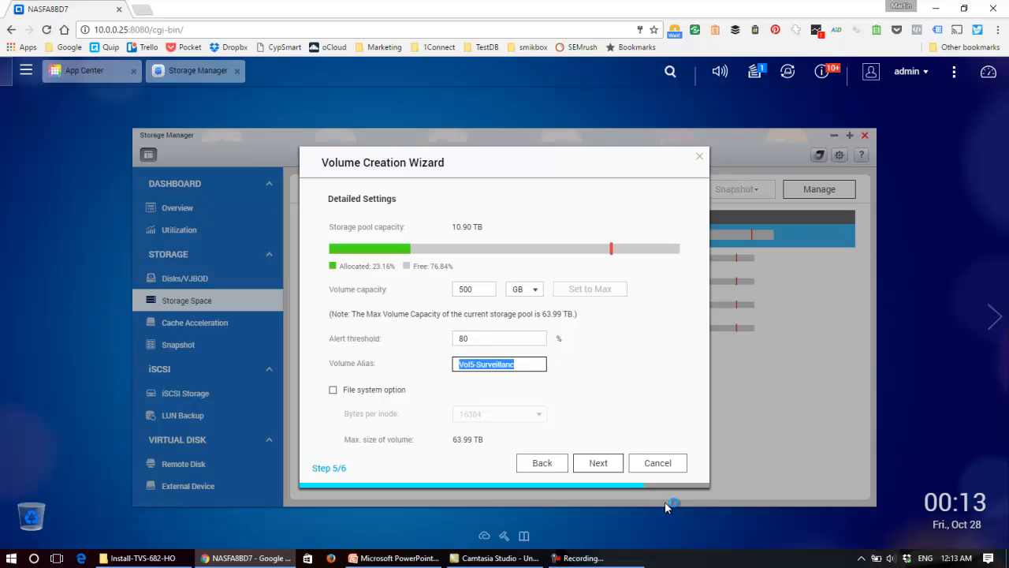
click(599, 463)
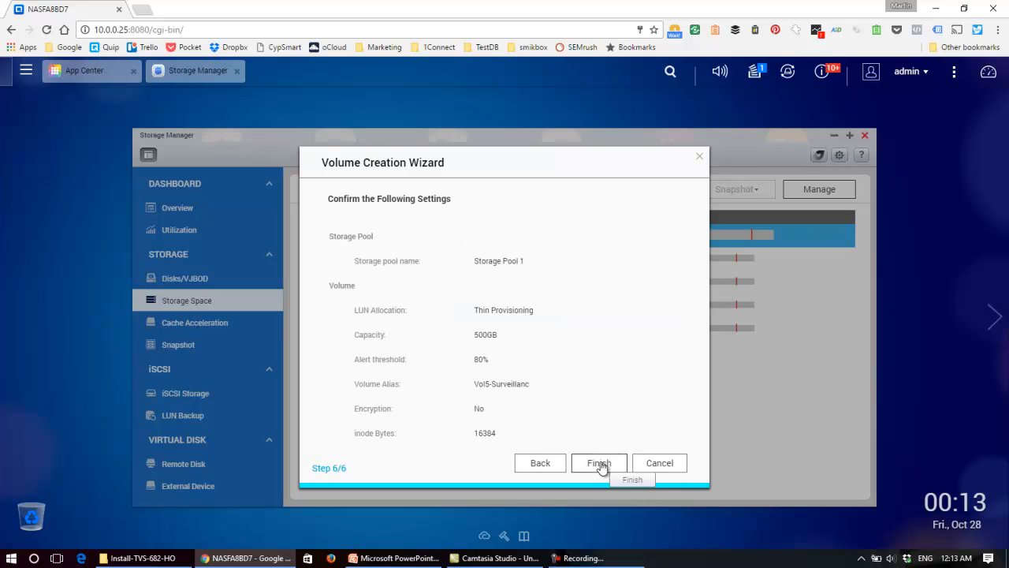
click(599, 462)
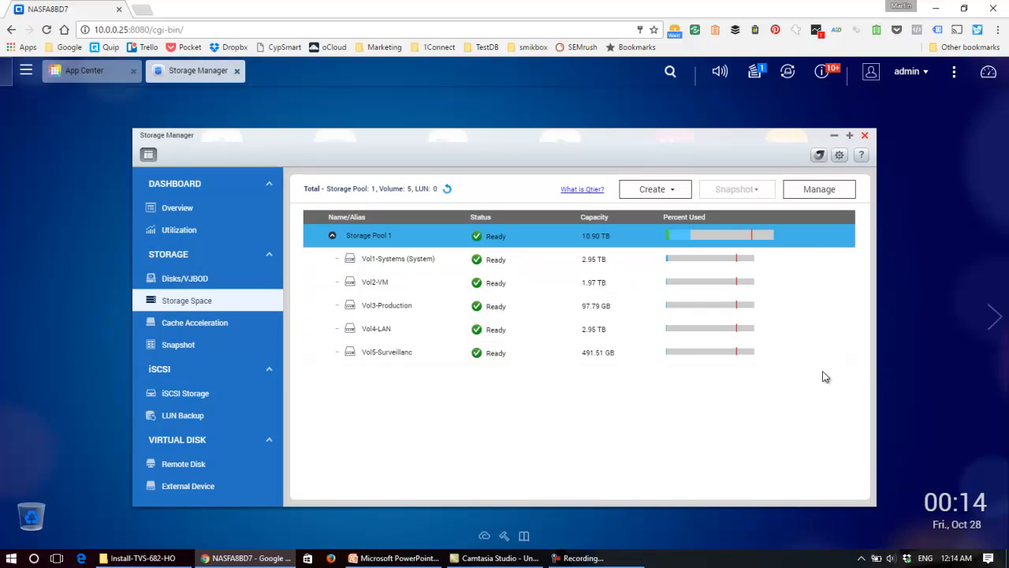
- Open Vol5-Surveillanc's management window and choose the Rename Volume action
click(391, 357)
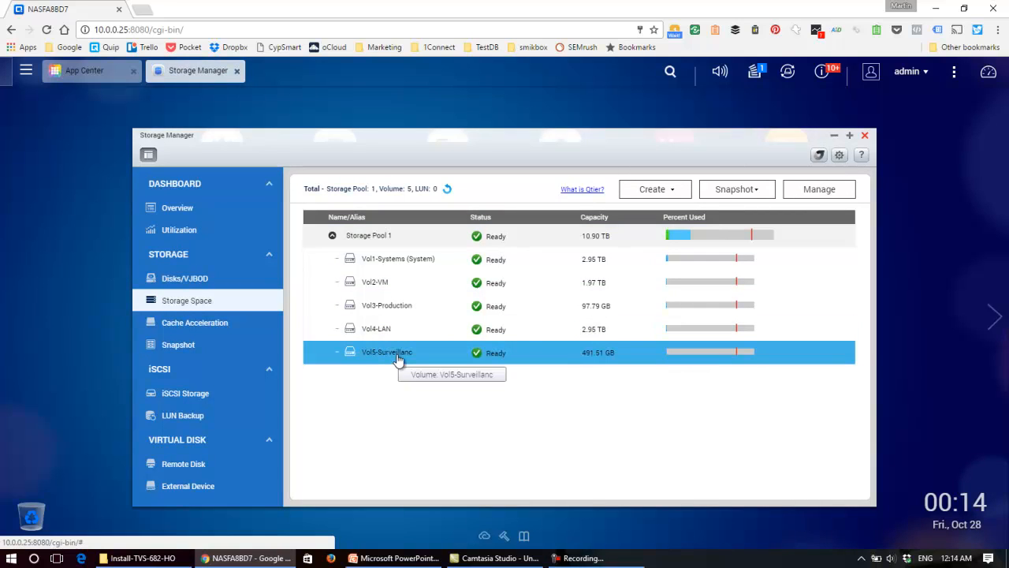
click(852, 195)
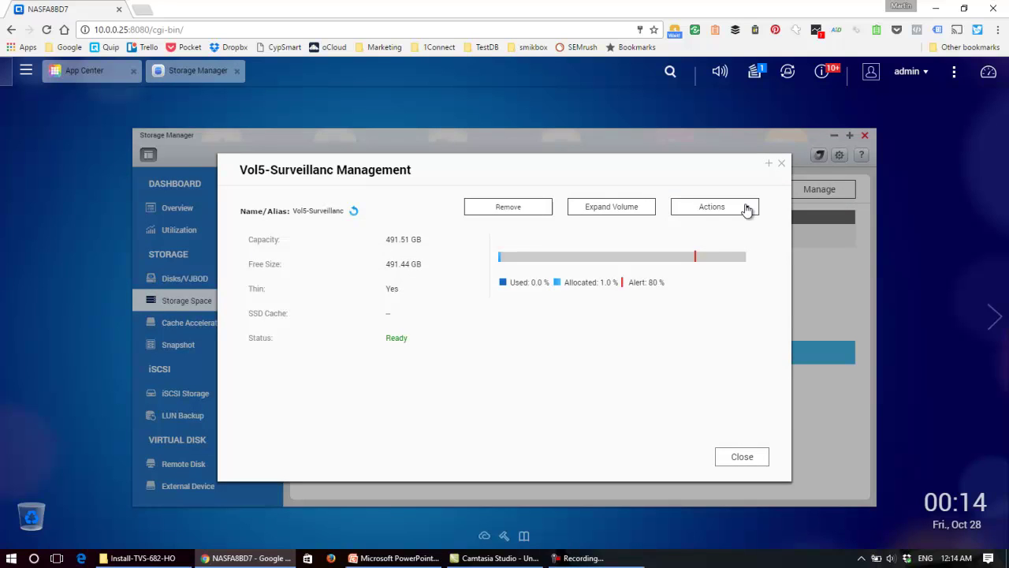
click(747, 207)
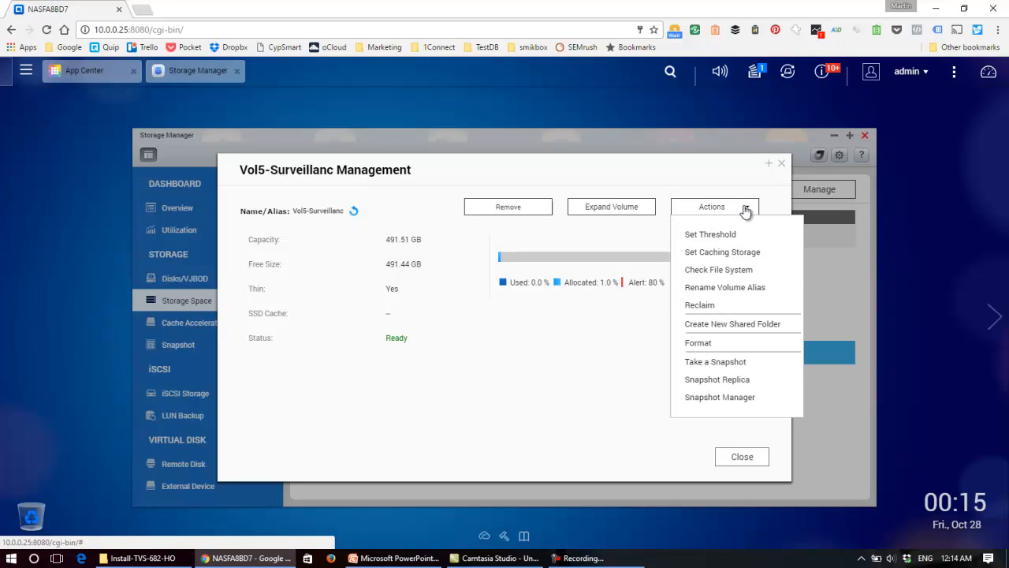
click(725, 287)
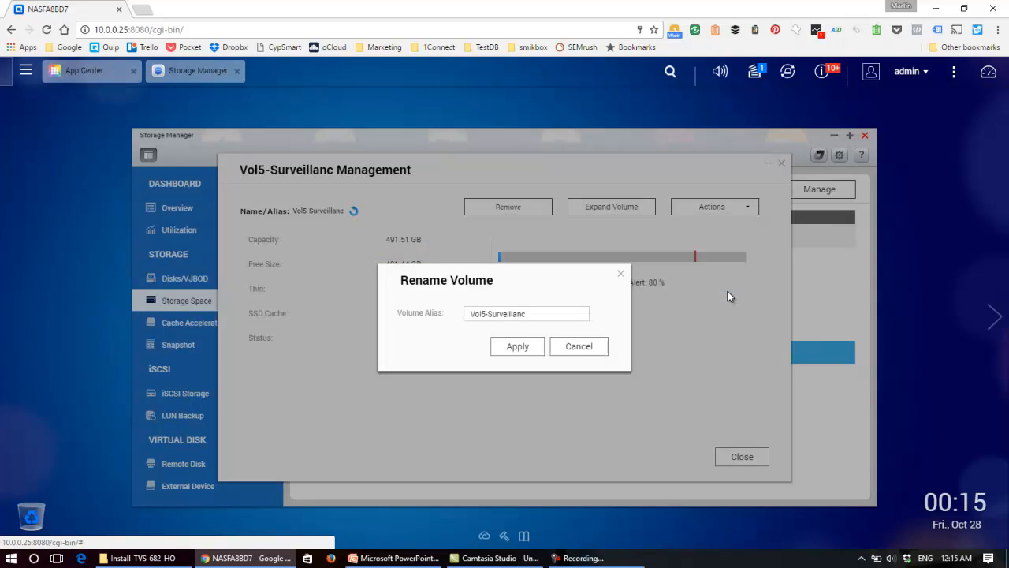
- Edit the alias to Vol5Surveillance and apply the new name
click(552, 313)
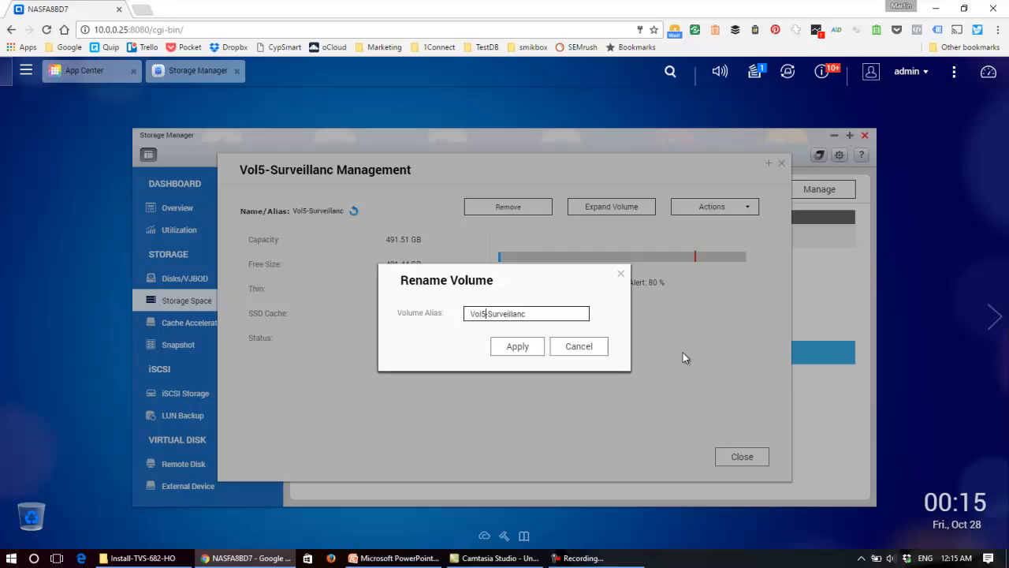
key(BackSpace)
text(e)
key(Left)
key(Left)
key(Left)
click(517, 346)
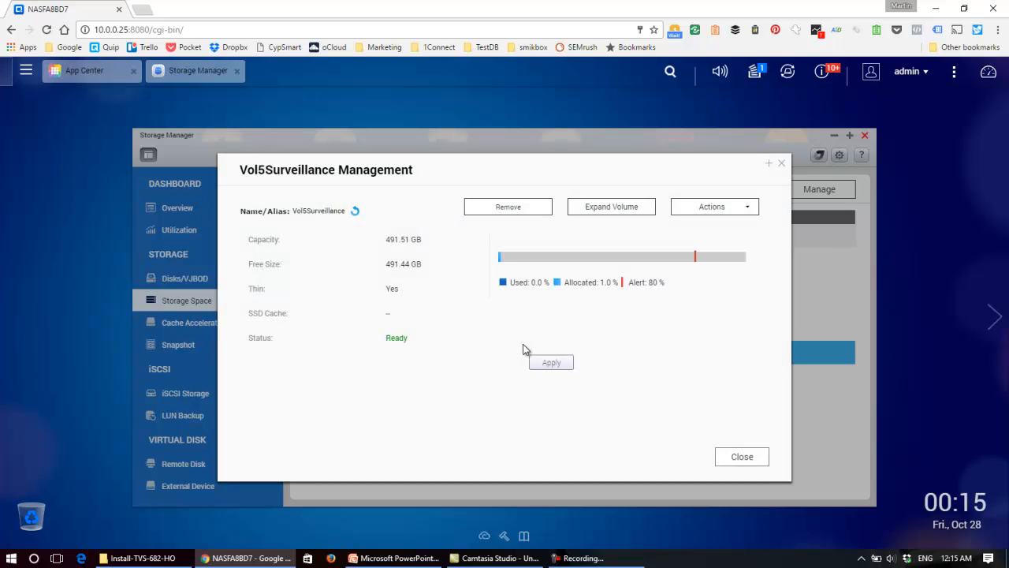
- Close the Vol5Surveillance management window to return to the Storage Space list
click(731, 459)
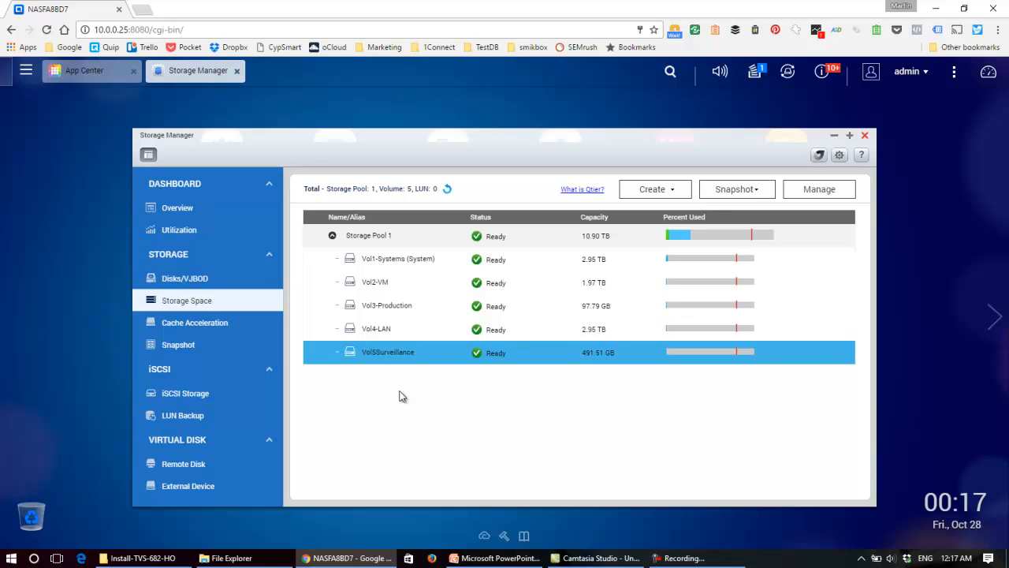
- Launch File Station from the main menu and open the homes folder under Vol1-Systems
click(26, 70)
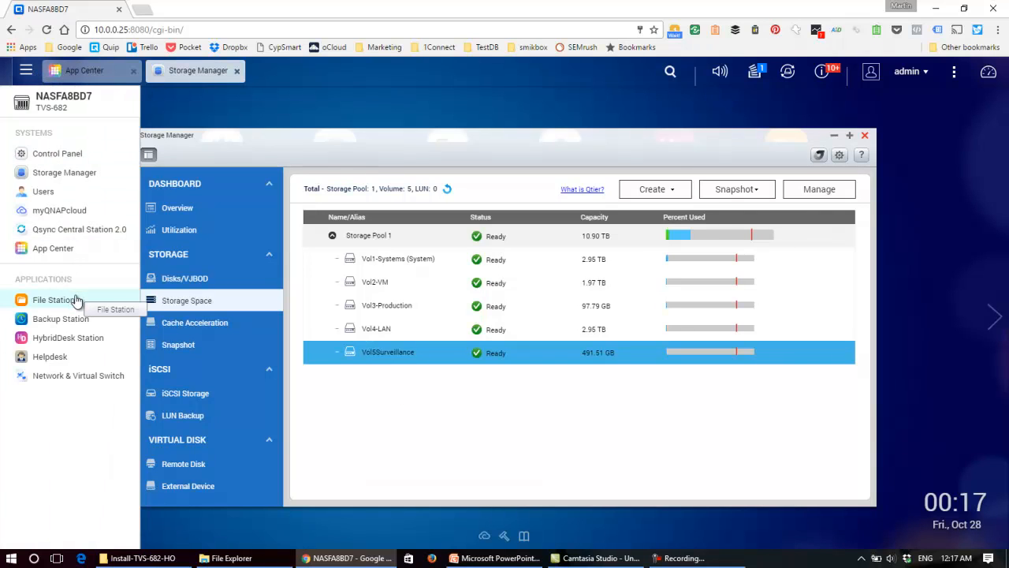
click(47, 297)
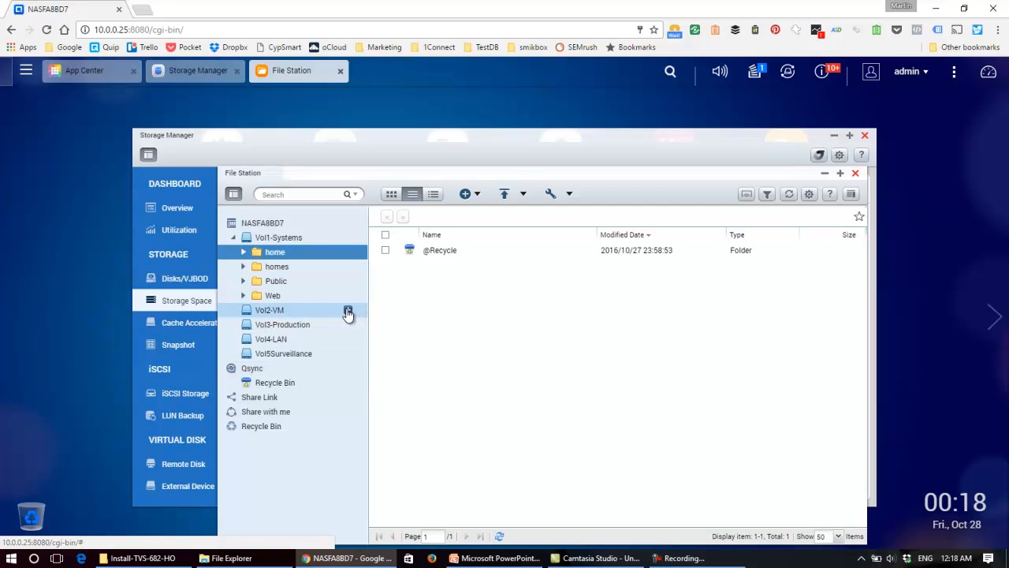
click(277, 266)
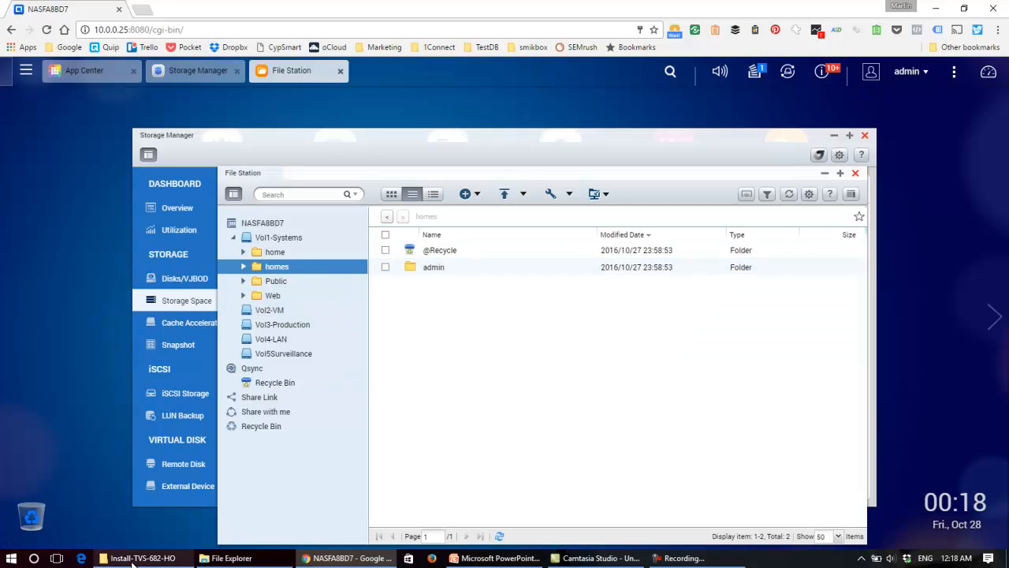
- Browse to \\NASFA8BD7 in File Explorer to list the NAS shares home, homes, Public and Web
mouse_move(347, 558)
click(229, 558)
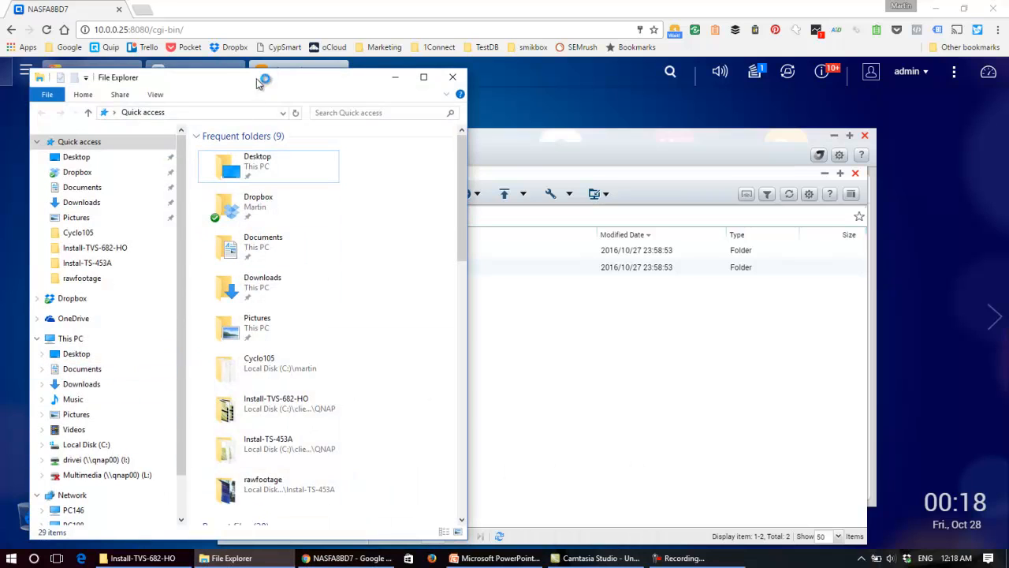
click(189, 116)
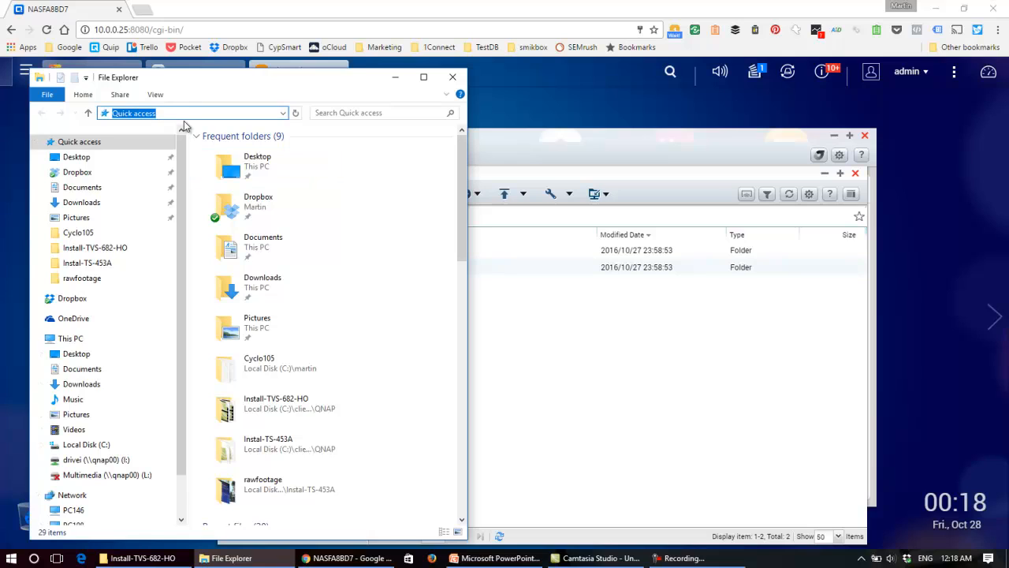
text(\\)
text(NAS)
text(F)
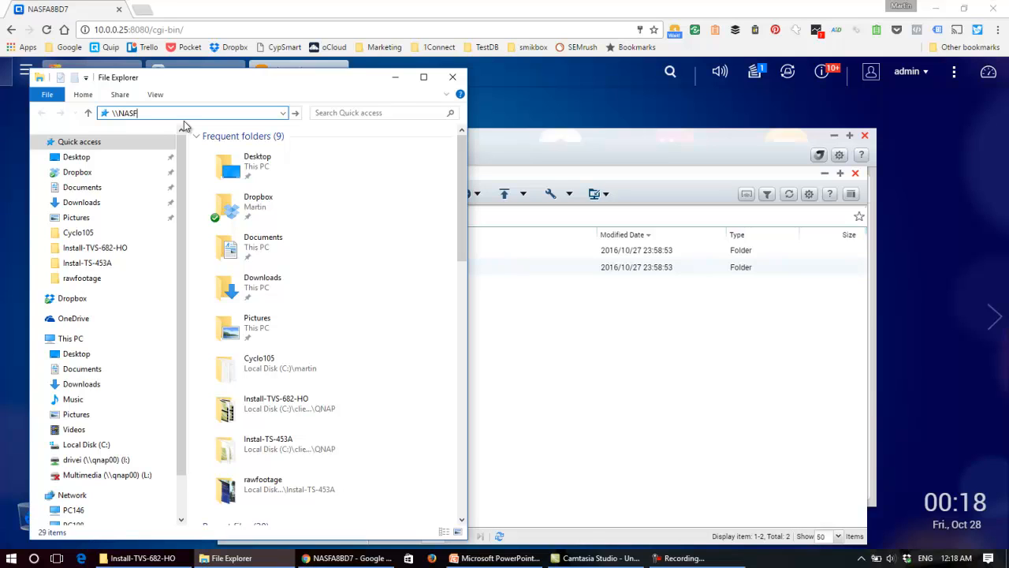
text(A)
text(8)
text(BD7)
key(ctrl+a)
key(Return)
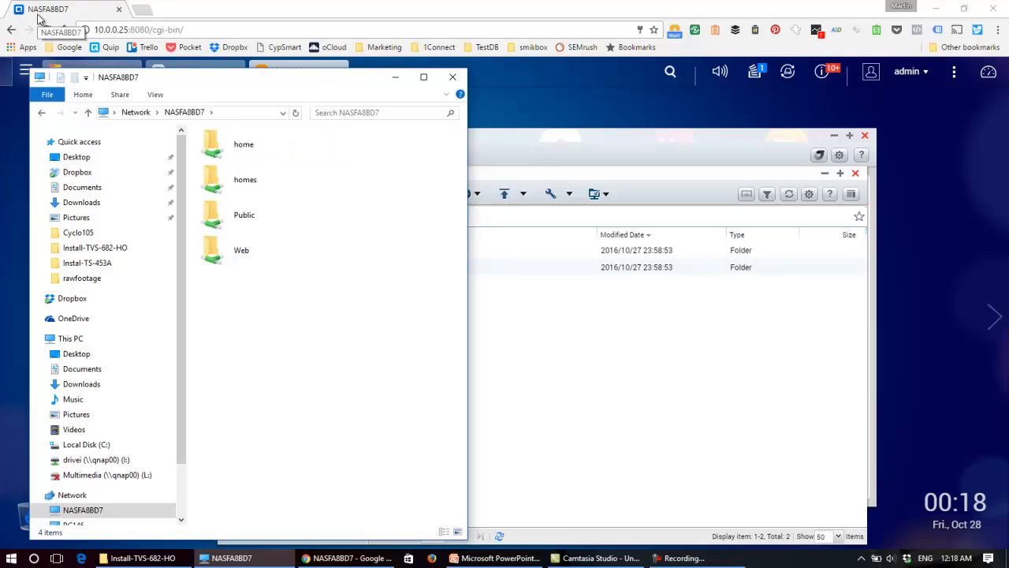
- Try opening the homes share and dismiss the access-denied credentials prompt
double_click(245, 180)
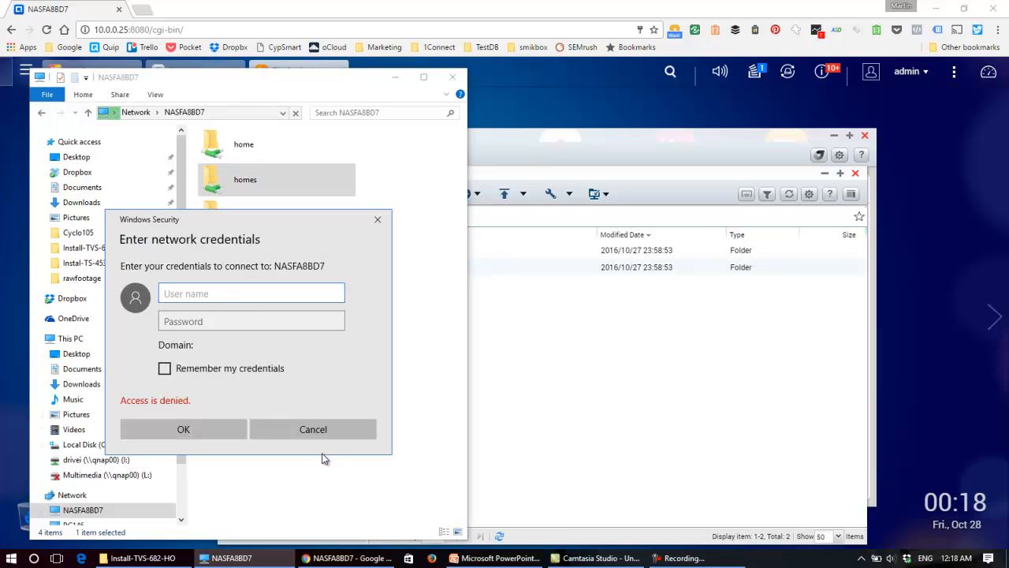
click(313, 429)
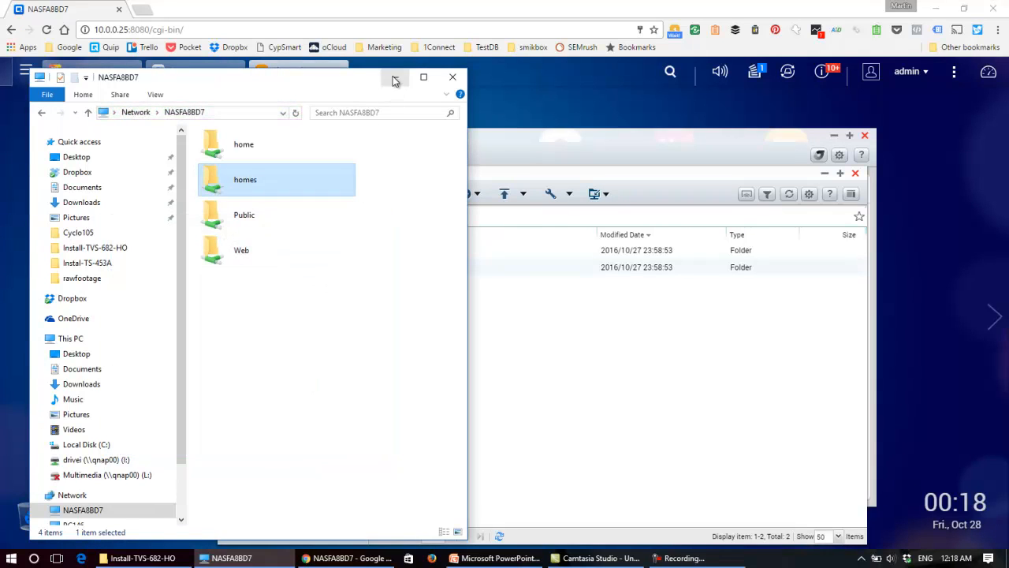
click(395, 80)
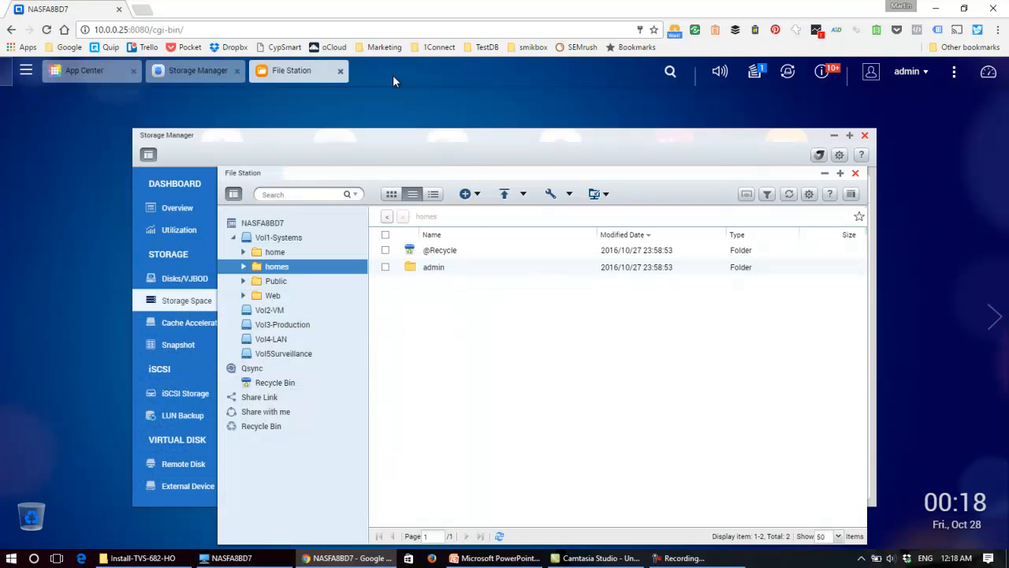
click(519, 271)
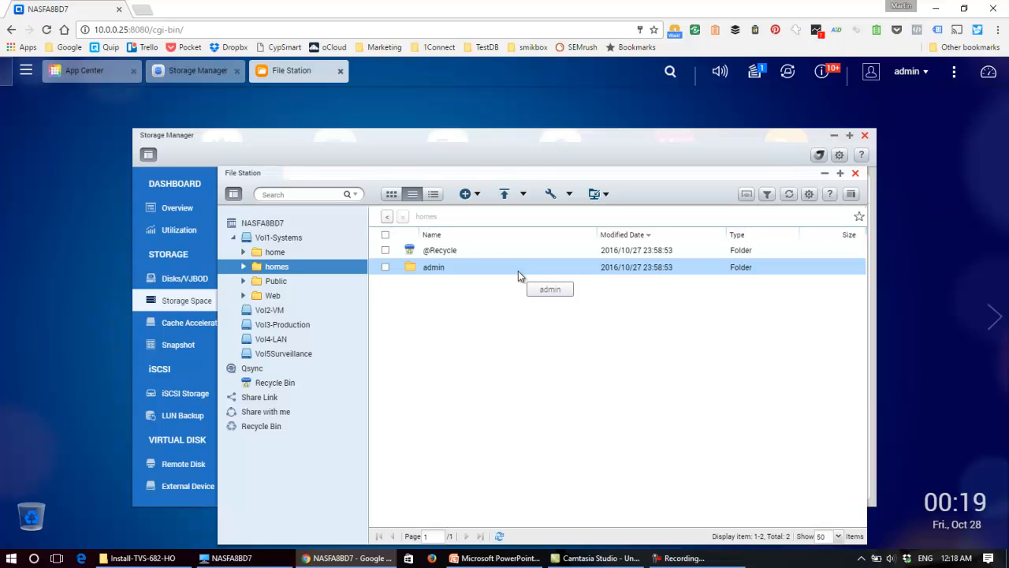
click(496, 333)
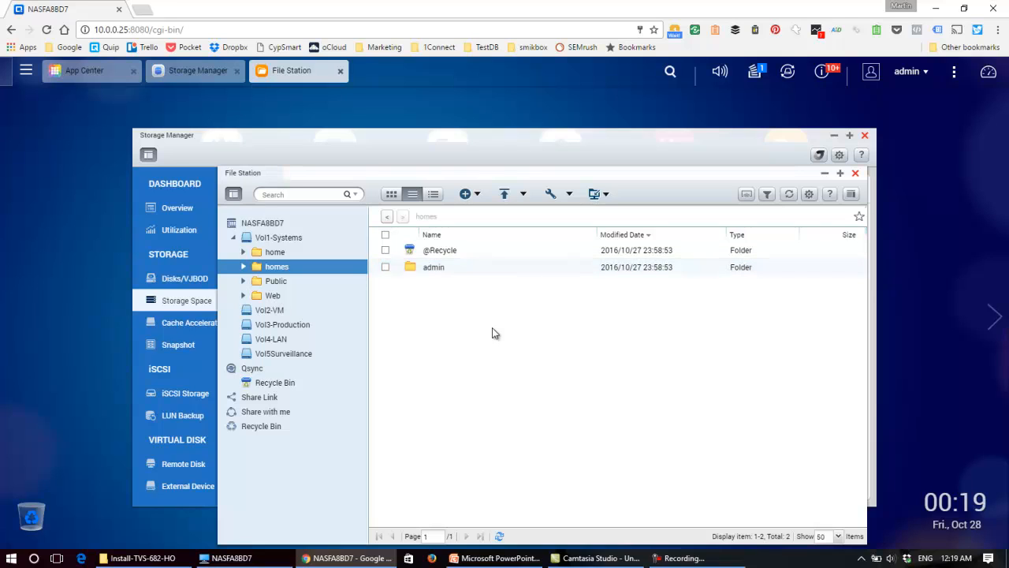